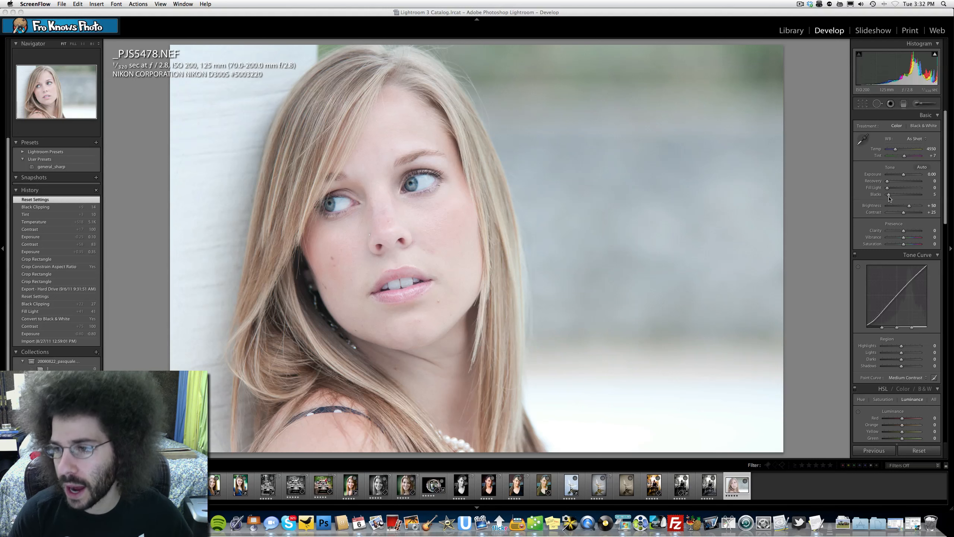
Step: Raise the portrait's contrast to +100 and set its white balance to temperature 5068 and tint +17
{"action": "left_click", "coordinate": [920, 212]}
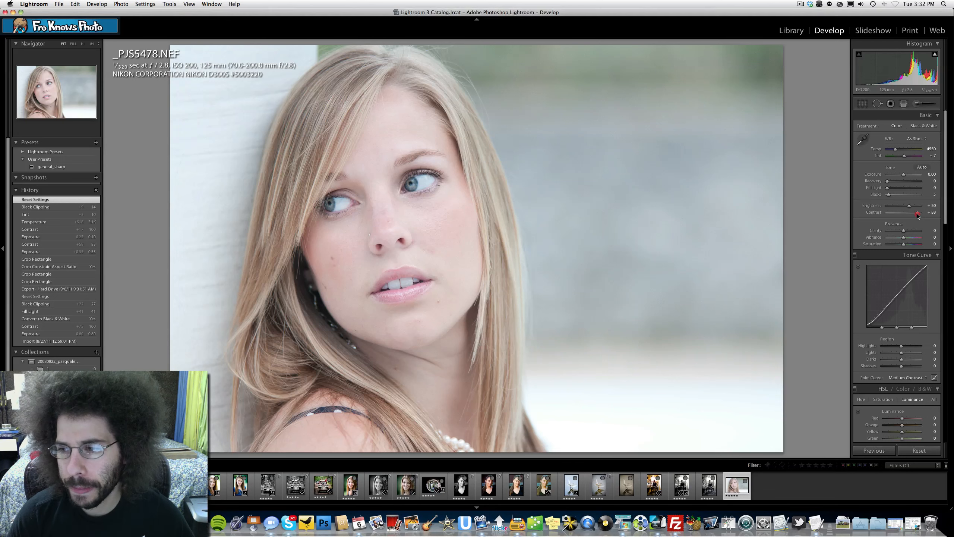
{"action": "left_click_drag", "start_coordinate": [920, 215], "coordinate": [921, 215]}
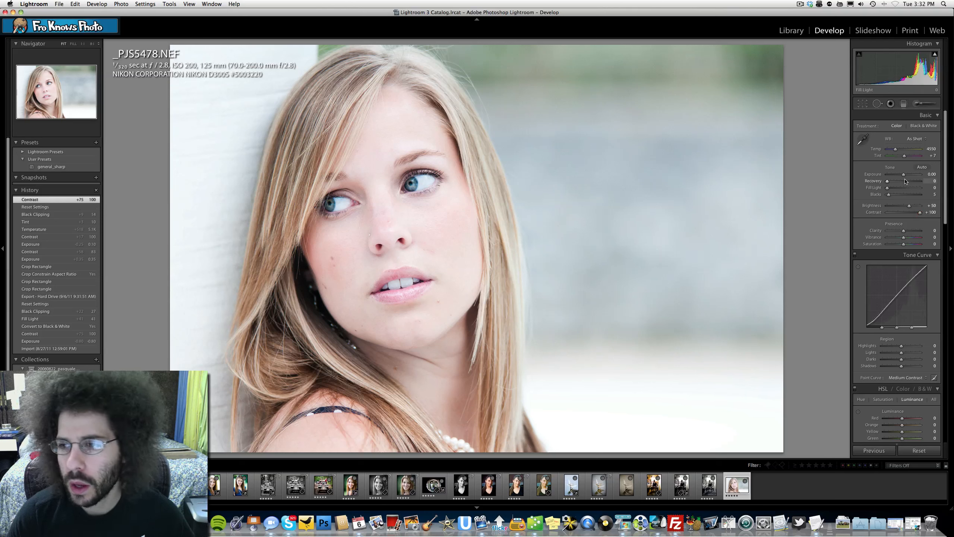
{"action": "left_click_drag", "start_coordinate": [896, 149], "coordinate": [898, 151]}
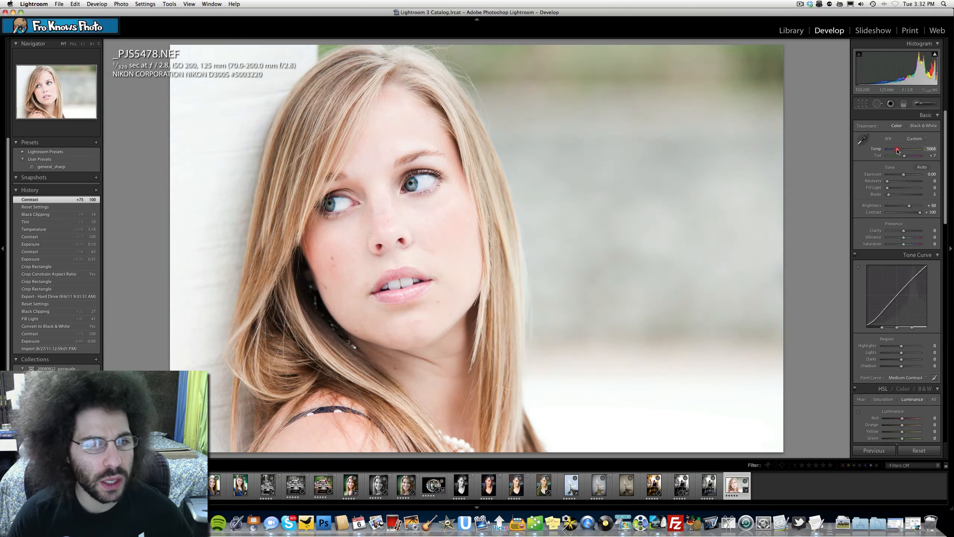
{"action": "left_click_drag", "start_coordinate": [898, 151], "coordinate": [898, 151]}
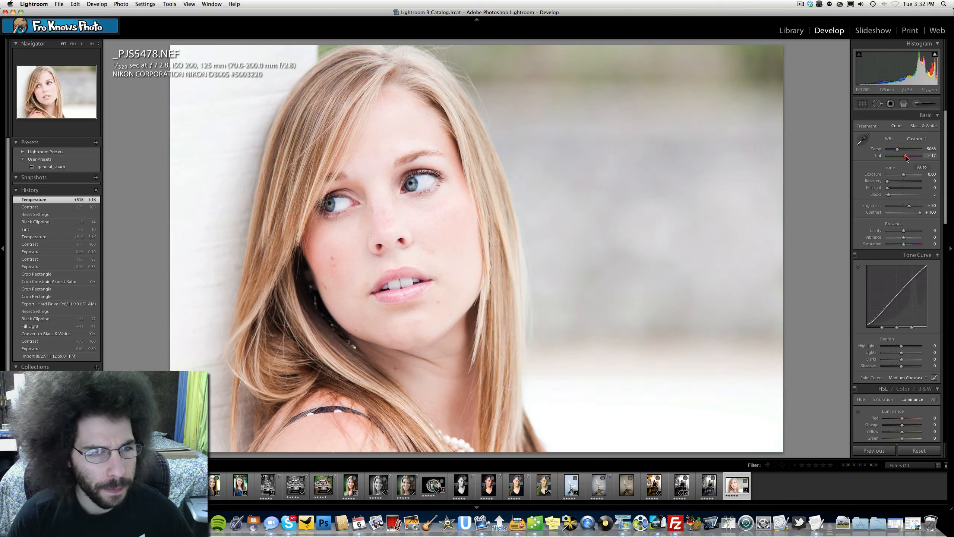
{"action": "left_click_drag", "start_coordinate": [907, 158], "coordinate": [907, 158]}
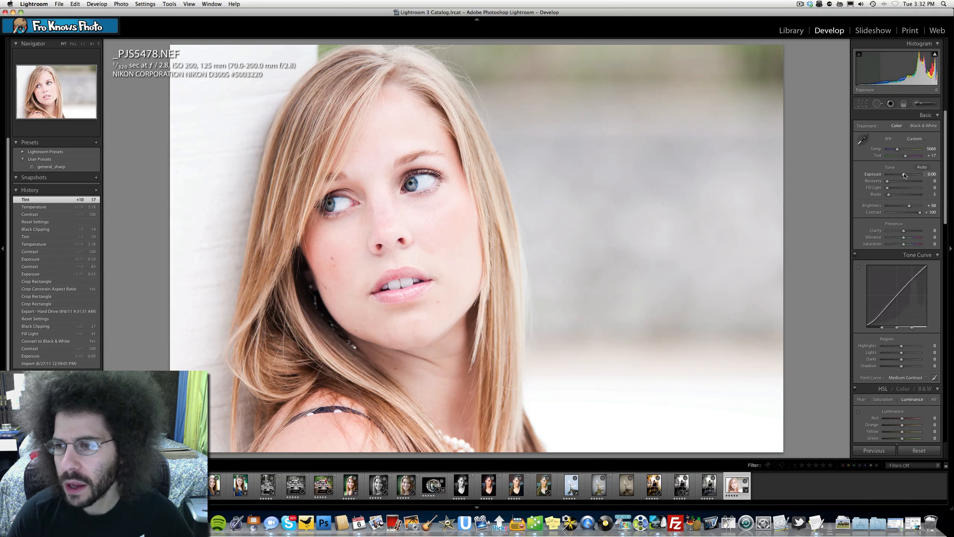
Step: Lower the exposure to -0.45 and set the blacks to 10
{"action": "left_click_drag", "start_coordinate": [905, 175], "coordinate": [821, 188]}
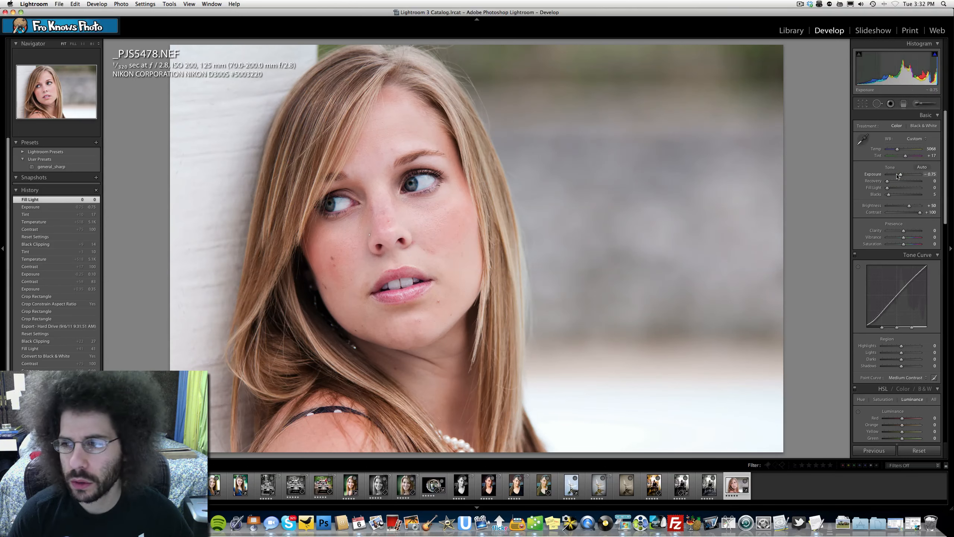
{"action": "left_click_drag", "start_coordinate": [900, 176], "coordinate": [890, 196]}
Step: Try strong positive and negative clarity, settle on +9, and inspect the facial detail up close
{"action": "left_click_drag", "start_coordinate": [904, 231], "coordinate": [917, 232]}
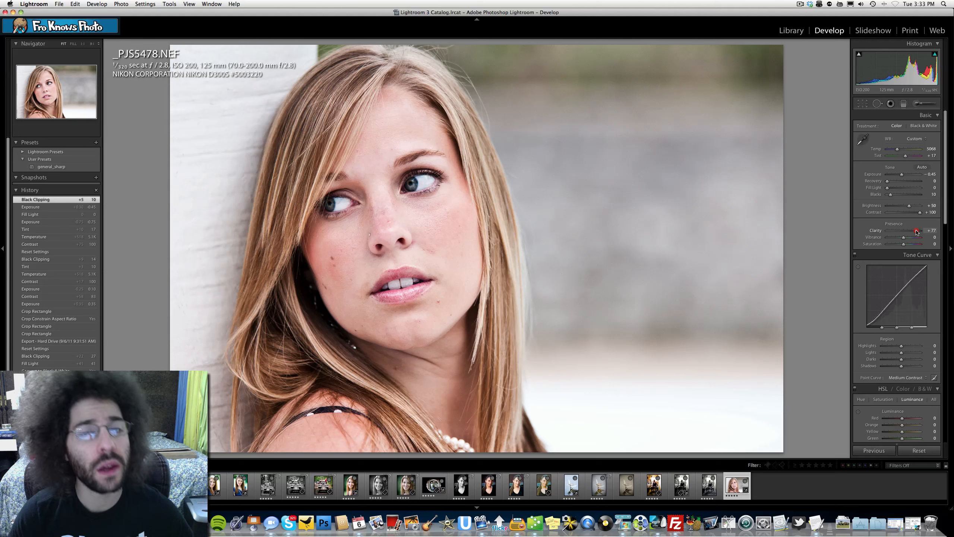
{"action": "left_click_drag", "start_coordinate": [916, 232], "coordinate": [895, 232]}
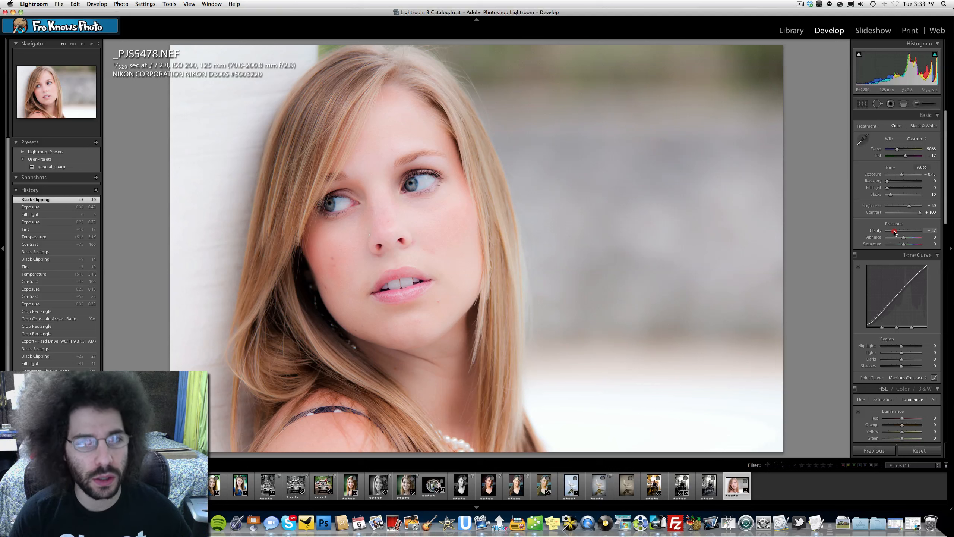
{"action": "left_click_drag", "start_coordinate": [894, 233], "coordinate": [906, 233]}
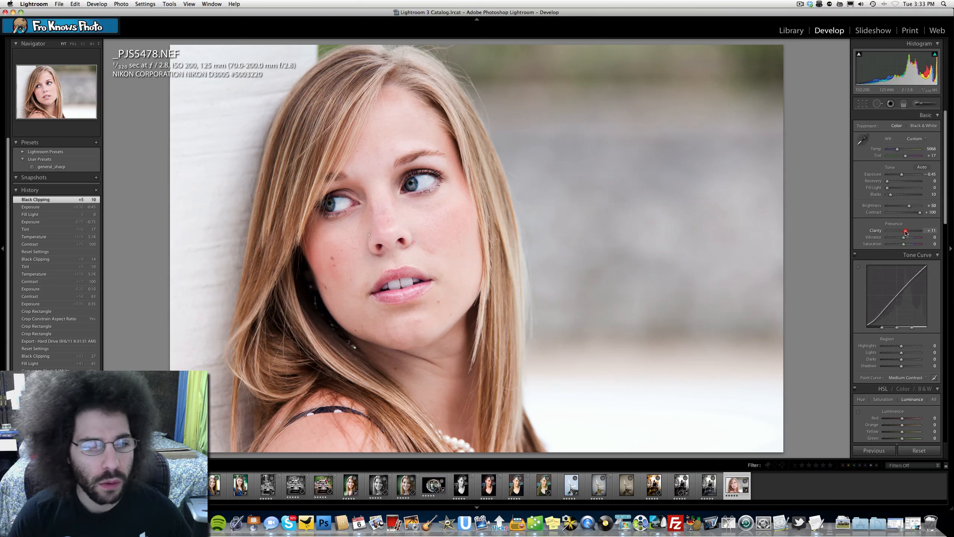
{"action": "left_click_drag", "start_coordinate": [906, 233], "coordinate": [905, 233]}
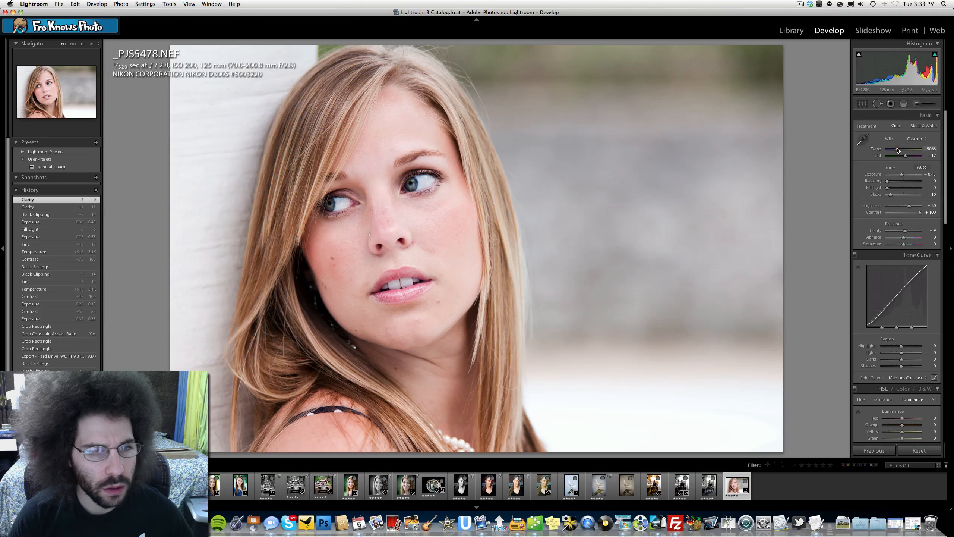
{"action": "left_click", "coordinate": [431, 275]}
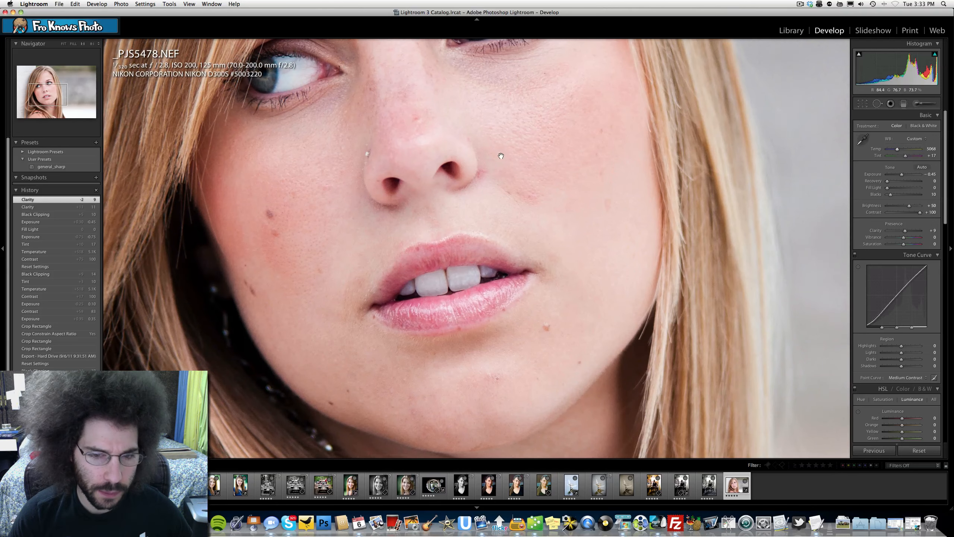
{"action": "left_click_drag", "start_coordinate": [501, 155], "coordinate": [508, 262]}
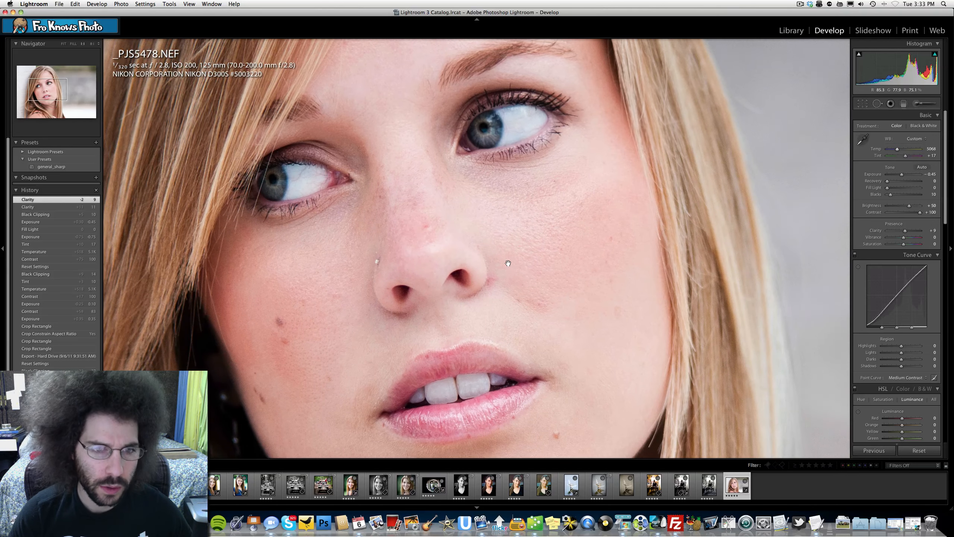
{"action": "left_click", "coordinate": [530, 159]}
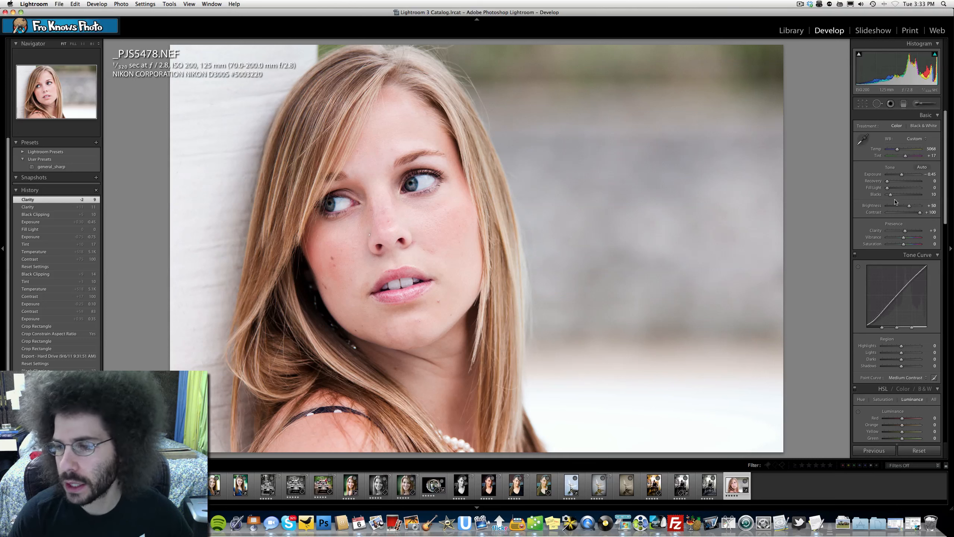
Step: Try boosting the vibrance and a saturation of +43, undoing each change
{"action": "left_click_drag", "start_coordinate": [904, 237], "coordinate": [918, 239]}
{"action": "key", "text": "super+z"}
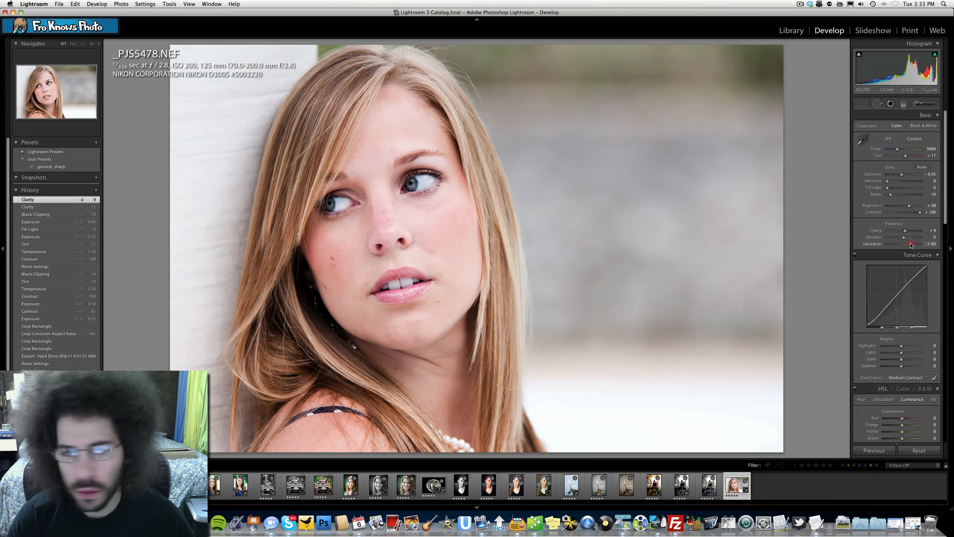
{"action": "left_click", "coordinate": [911, 244]}
{"action": "key", "text": "super+z"}
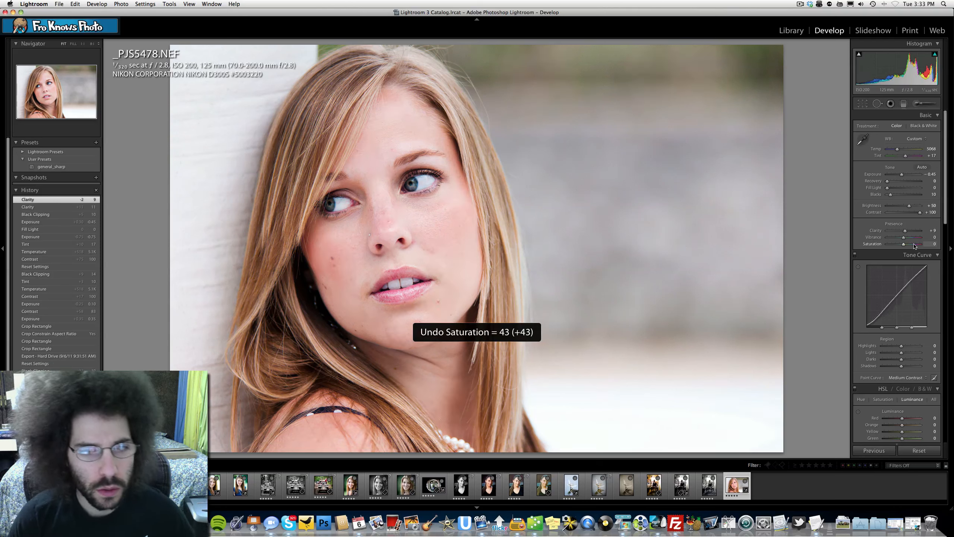
Step: Try a luminance shift on one colour range in the HSL adjustments and undo it
{"action": "scroll", "coordinate": [912, 245], "scroll_direction": "down", "scroll_amount": 3}
{"action": "scroll", "coordinate": [912, 244], "scroll_direction": "down", "scroll_amount": 8}
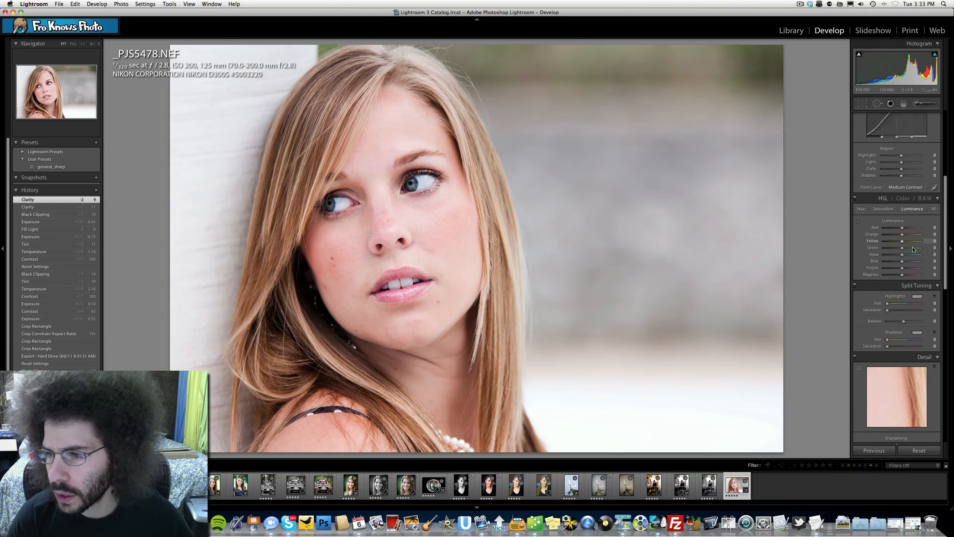
{"action": "scroll", "coordinate": [910, 226], "scroll_direction": "up", "scroll_amount": 1}
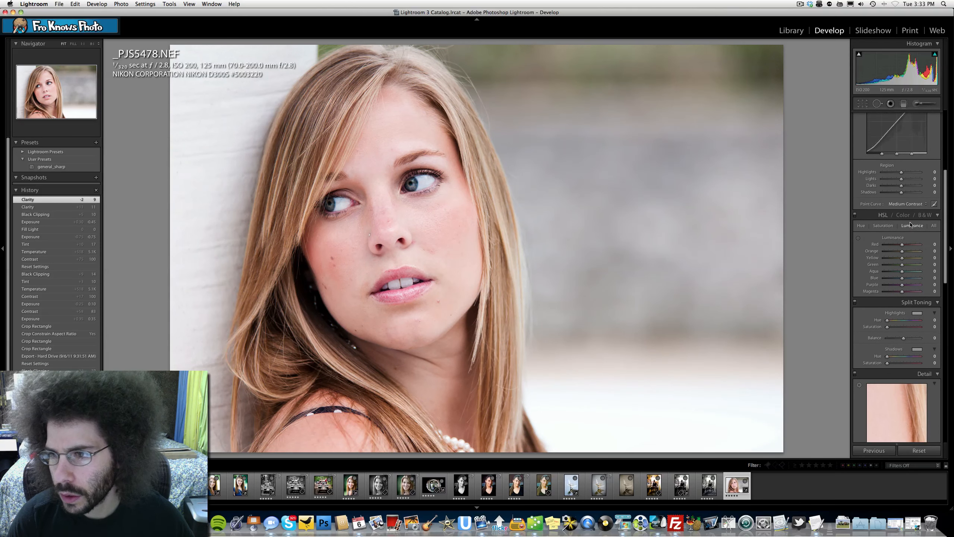
{"action": "left_click_drag", "start_coordinate": [914, 248], "coordinate": [907, 248]}
{"action": "key", "text": "super+z"}
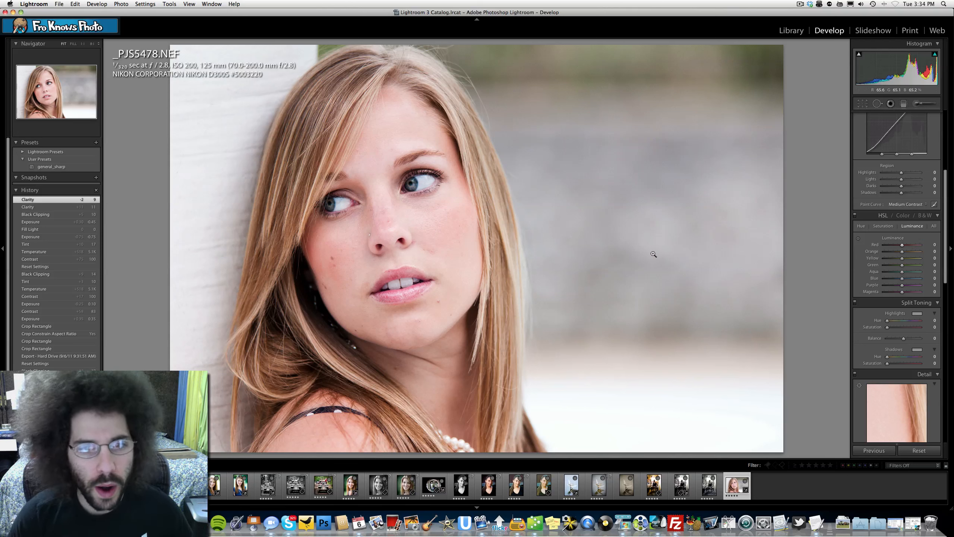
Step: Set the clarity to +16 and save the colour edit as a snapshot named 1
{"action": "scroll", "coordinate": [892, 250], "scroll_direction": "up", "scroll_amount": 5}
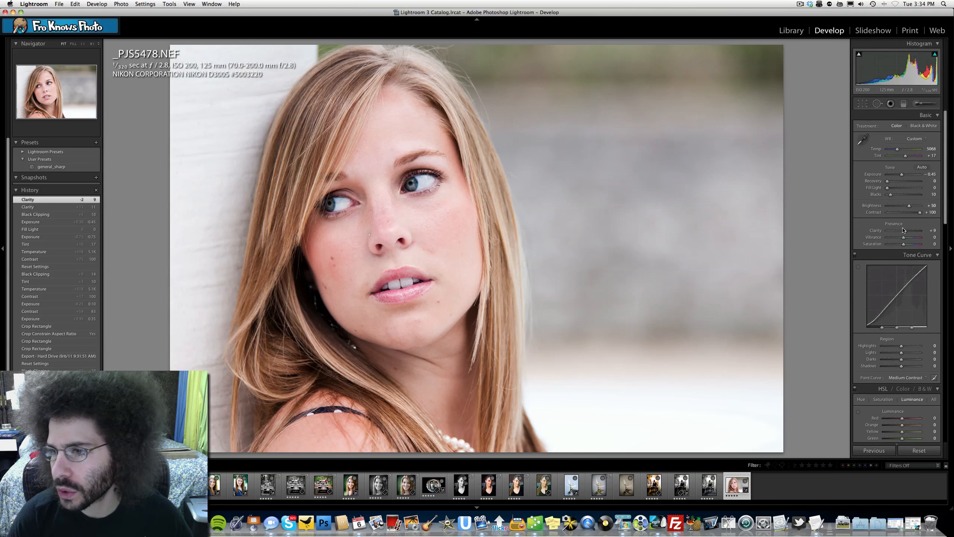
{"action": "left_click_drag", "start_coordinate": [905, 231], "coordinate": [905, 231]}
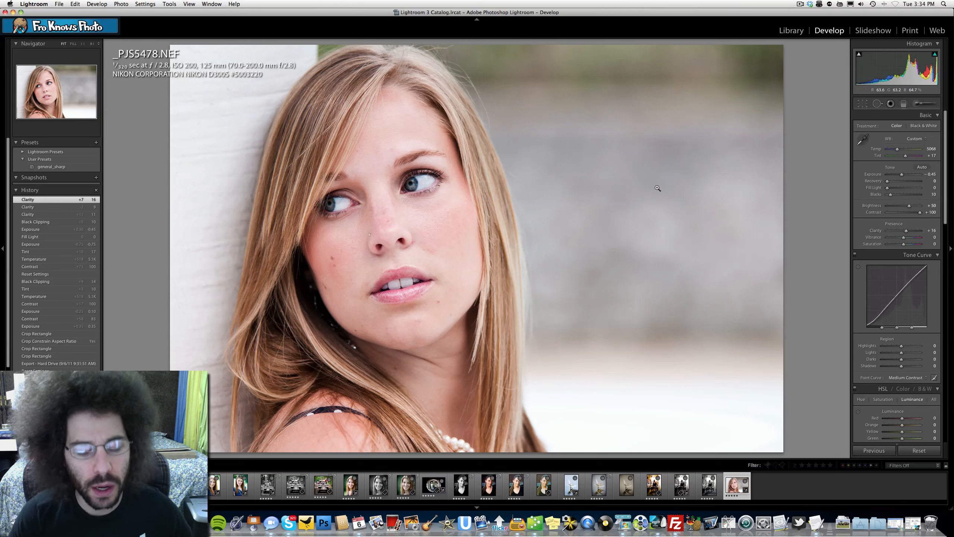
{"action": "left_click", "coordinate": [97, 177]}
{"action": "type", "text": "1"}
{"action": "key", "text": "Return"}
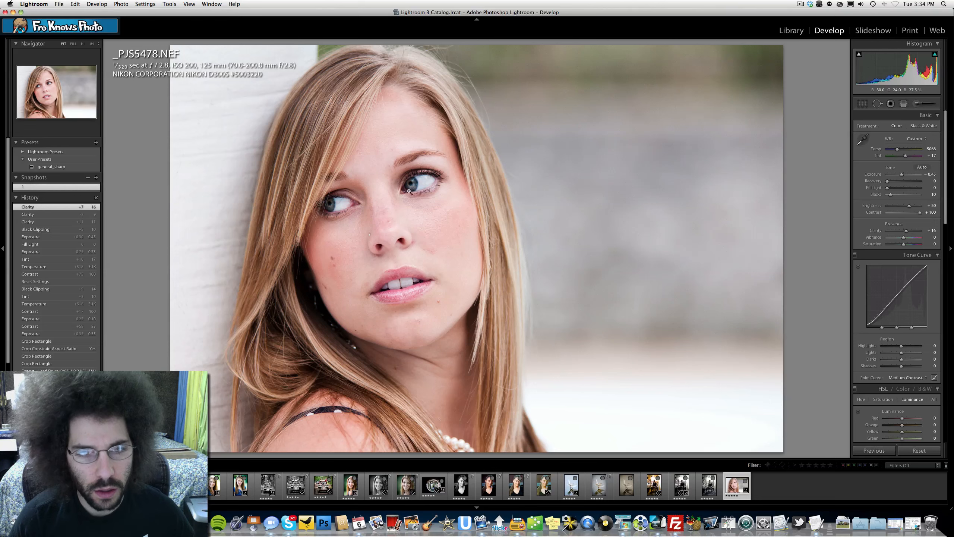
Step: Check the eyes up close, try darkening the exposure to about -1.65, and undo that change
{"action": "left_click", "coordinate": [426, 170]}
{"action": "left_click", "coordinate": [440, 190]}
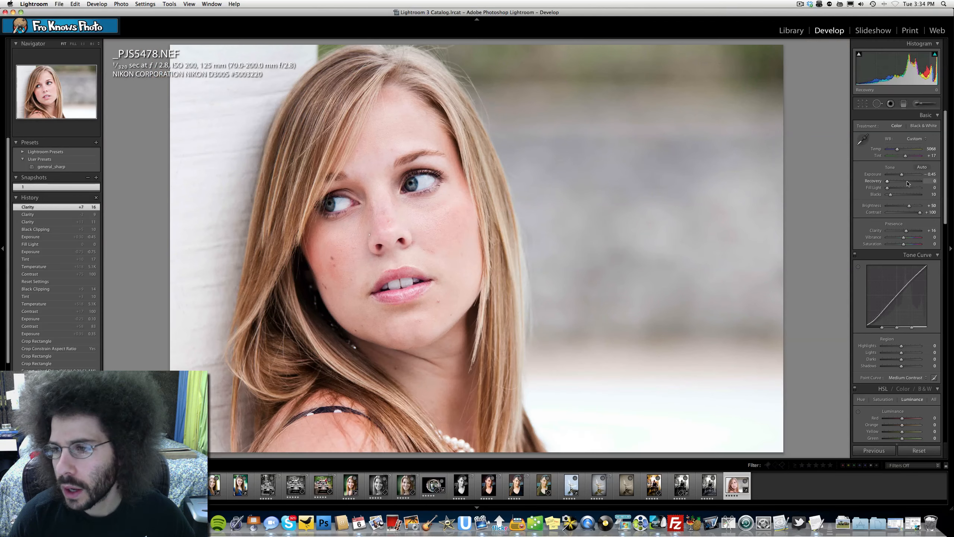
{"action": "left_click_drag", "start_coordinate": [901, 177], "coordinate": [896, 177]}
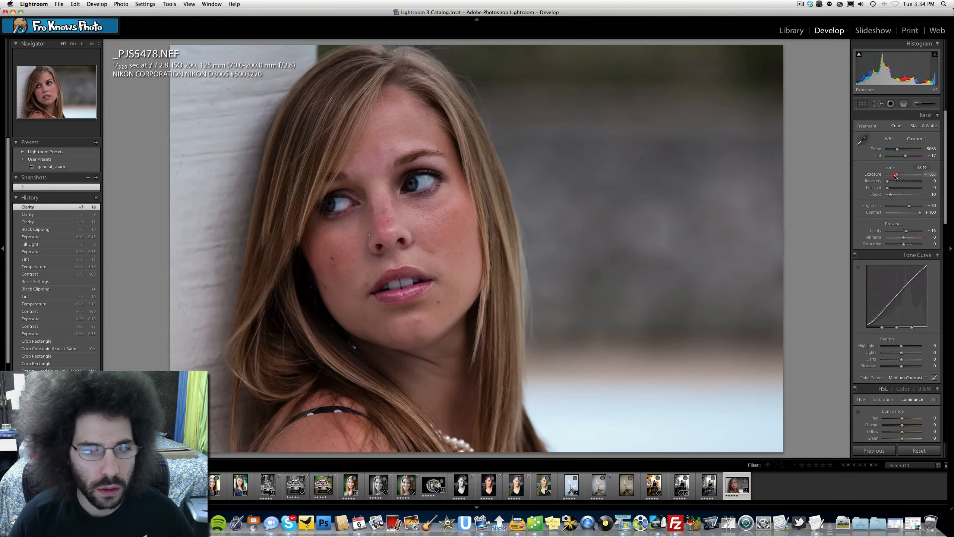
{"action": "key", "text": "super+z"}
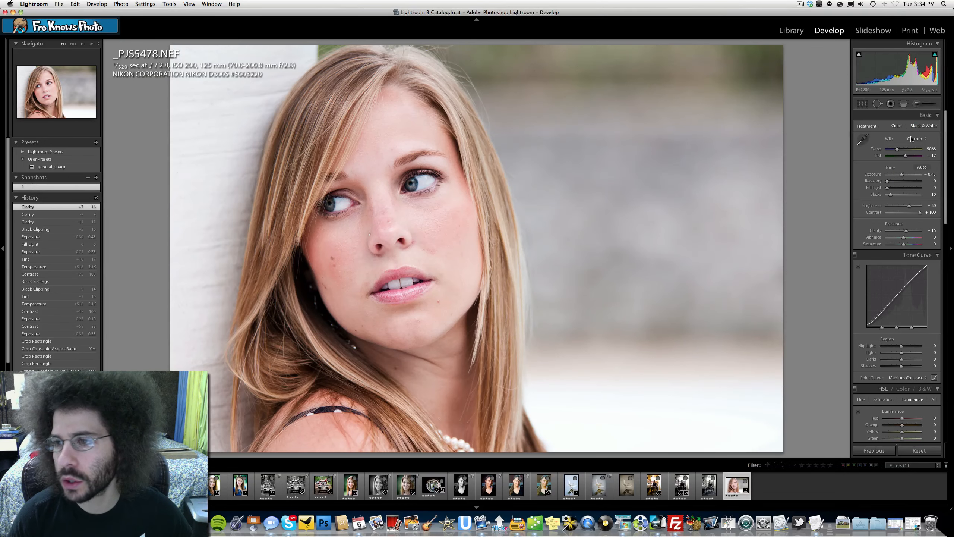
Step: Try a black-and-white conversion with exposure at -0.25, and reset all develop settings
{"action": "key", "text": "v"}
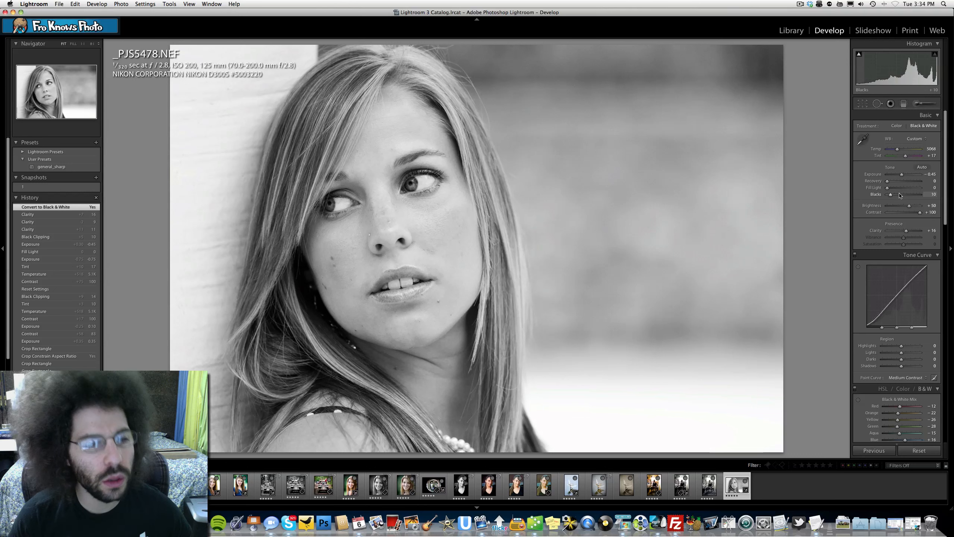
{"action": "left_click_drag", "start_coordinate": [903, 175], "coordinate": [903, 176]}
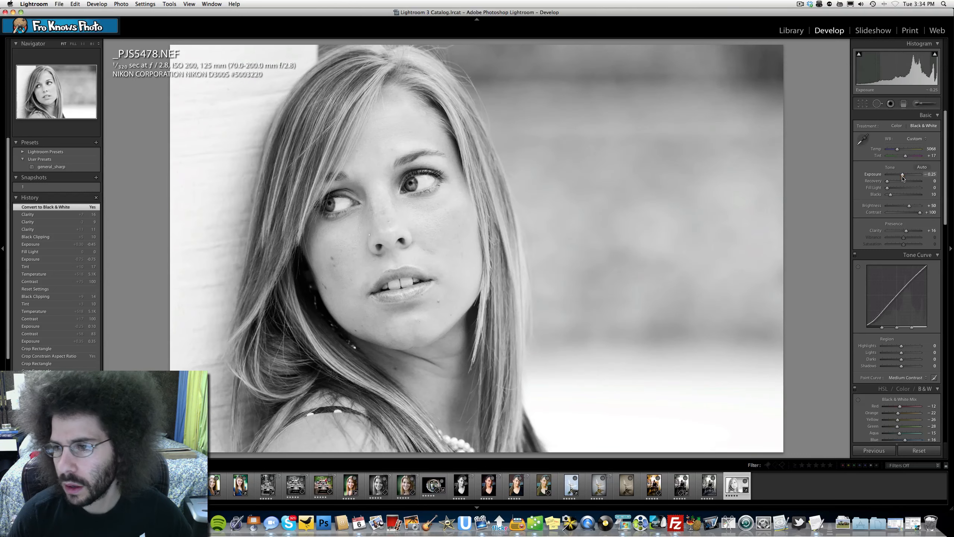
{"action": "left_click", "coordinate": [915, 453]}
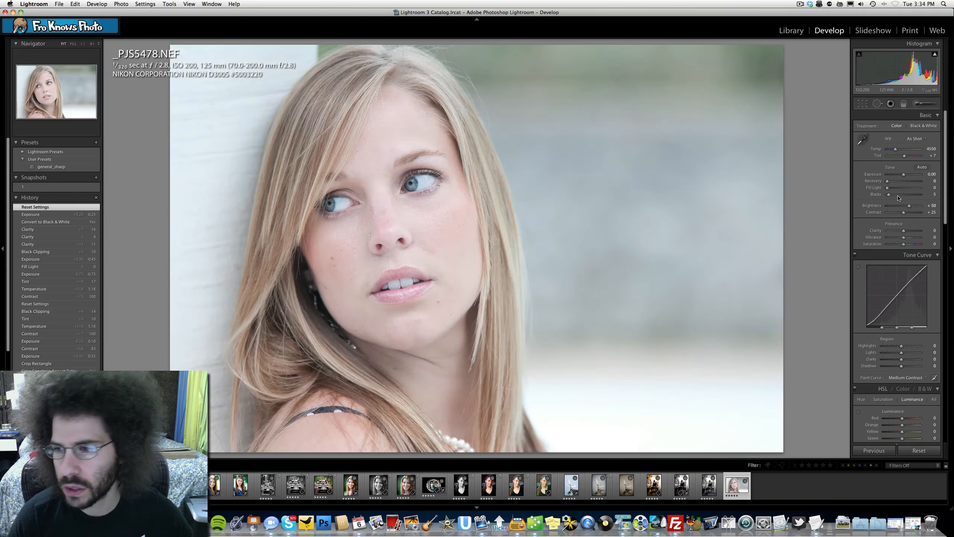
Step: Try a black-and-white version with exposure -0.25, contrast +100 and blacks 24, and reset the photo's settings
{"action": "left_click_drag", "start_coordinate": [905, 176], "coordinate": [902, 175]}
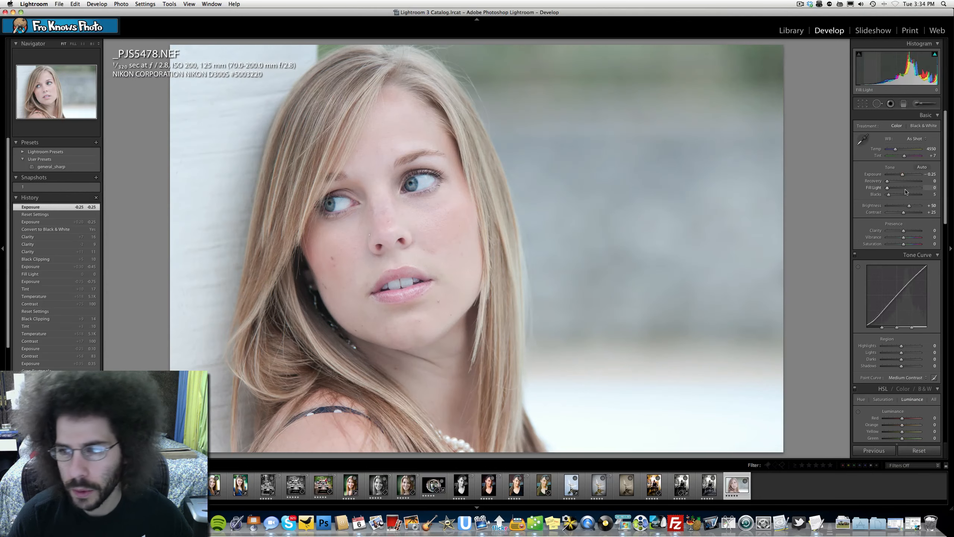
{"action": "left_click_drag", "start_coordinate": [915, 215], "coordinate": [940, 213]}
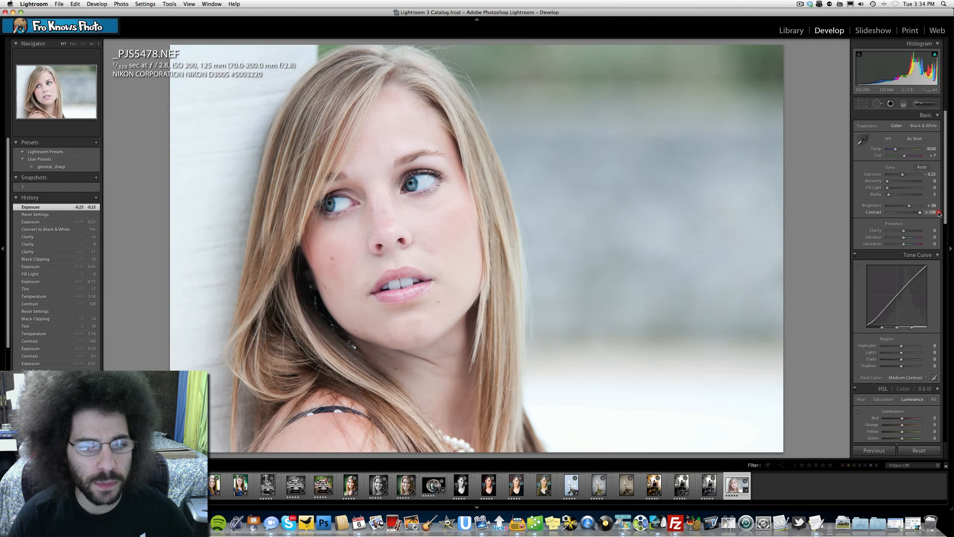
{"action": "left_click", "coordinate": [932, 127]}
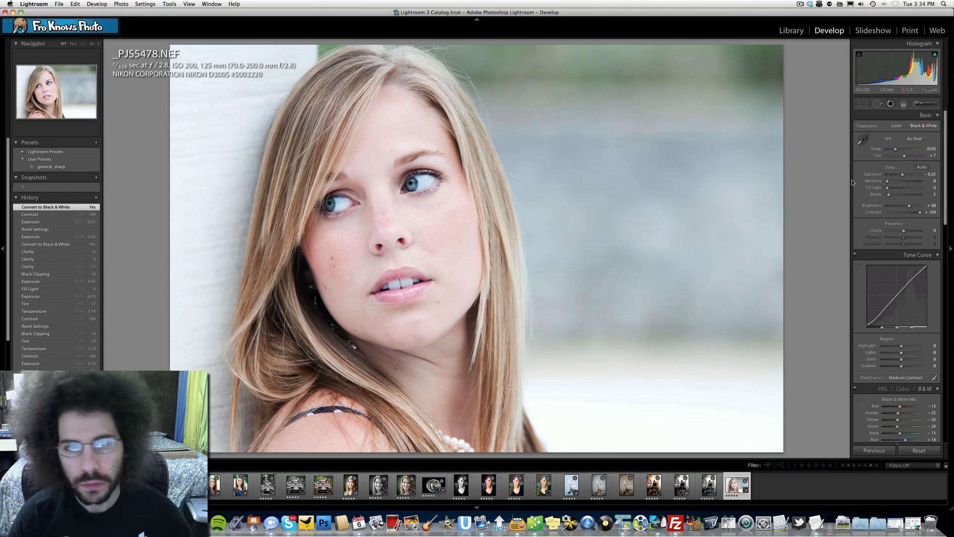
{"action": "left_click_drag", "start_coordinate": [890, 194], "coordinate": [896, 199]}
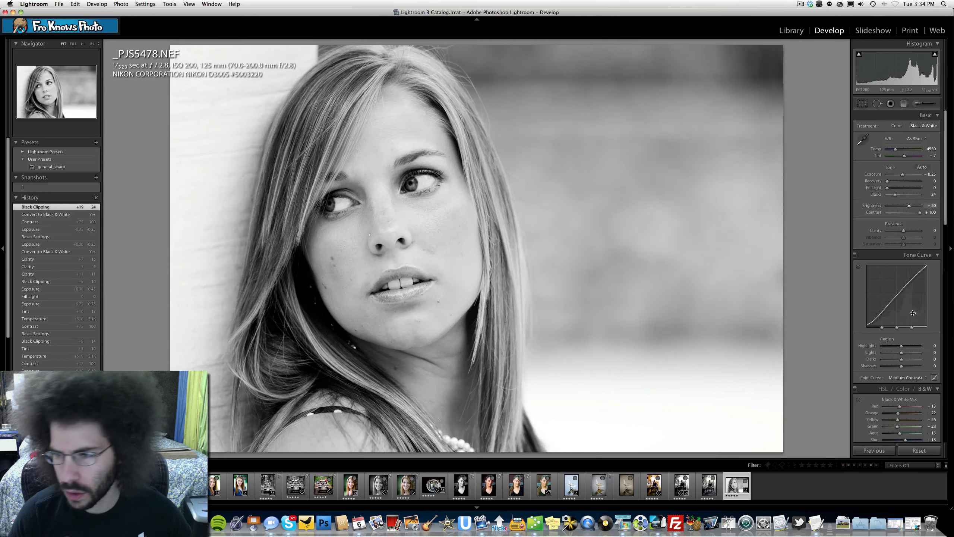
{"action": "left_click", "coordinate": [919, 451]}
{"action": "left_click", "coordinate": [918, 451]}
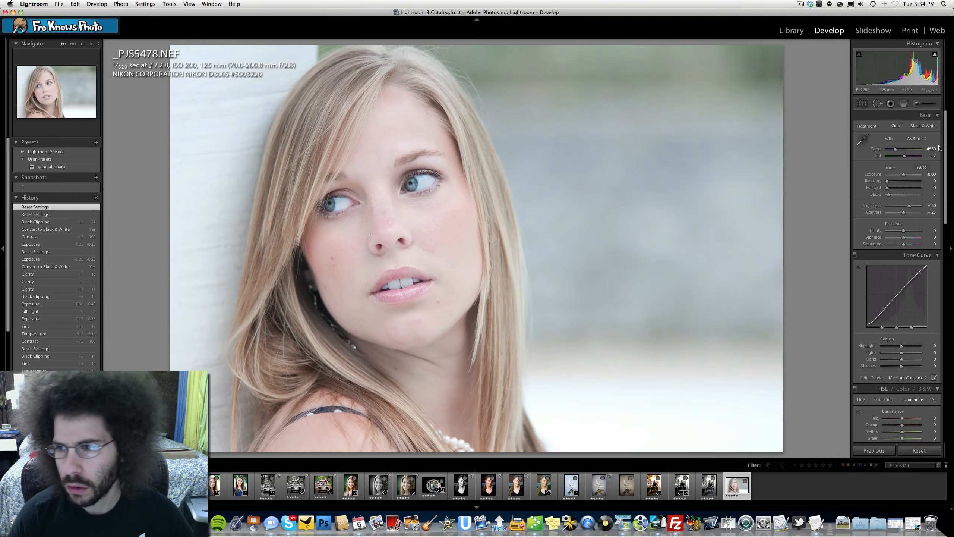
Step: Convert the reset portrait to black and white with blacks at 16 and exposure at +0.10, and check the eyes up close
{"action": "left_click", "coordinate": [928, 125]}
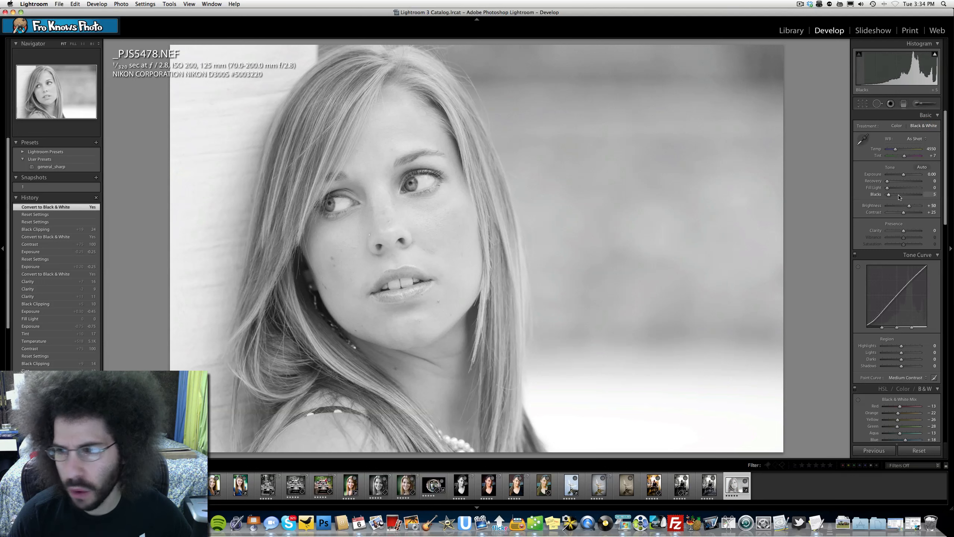
{"action": "left_click_drag", "start_coordinate": [905, 196], "coordinate": [904, 176]}
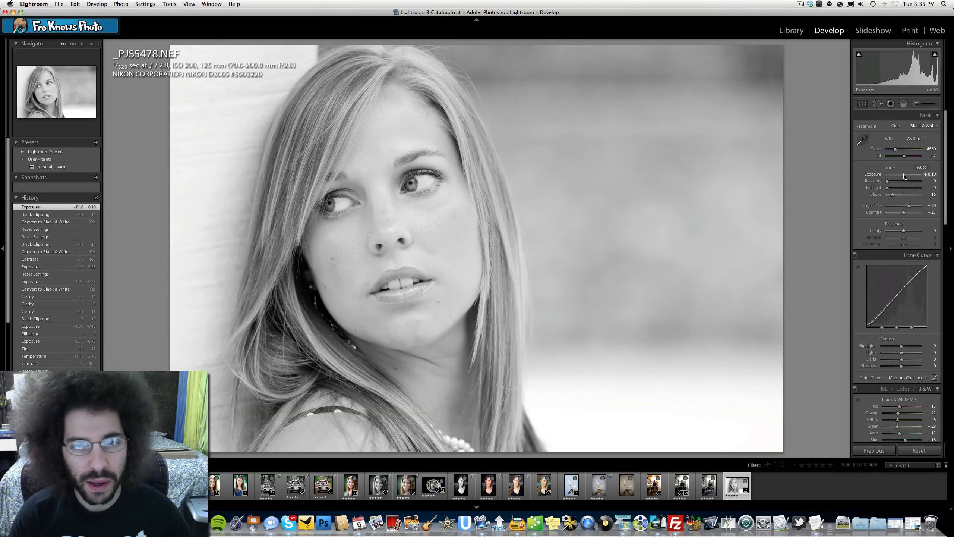
{"action": "left_click", "coordinate": [416, 179]}
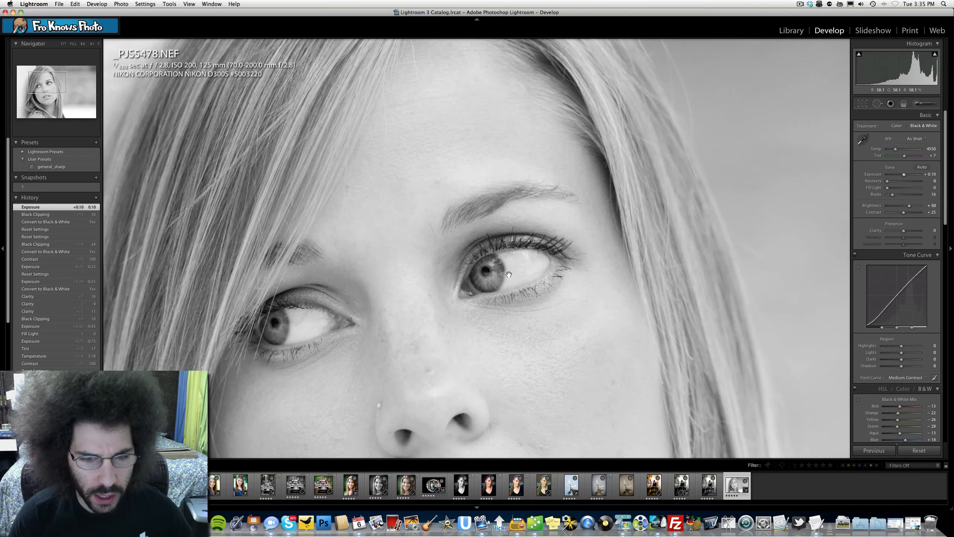
Step: Adjust the black-and-white portrait to temperature 8145, contrast +61, fill light 36 and blacks 45
{"action": "left_click", "coordinate": [506, 327]}
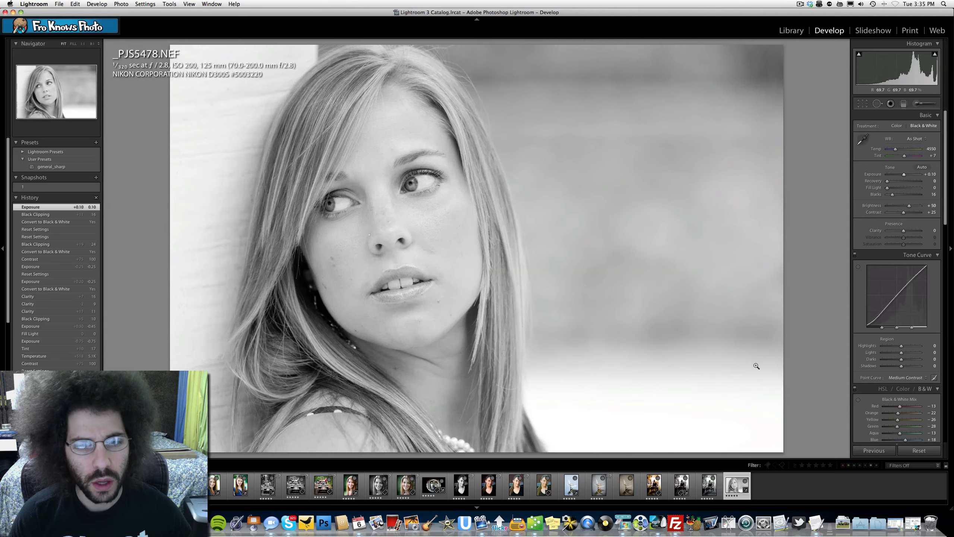
{"action": "left_click_drag", "start_coordinate": [896, 149], "coordinate": [907, 150]}
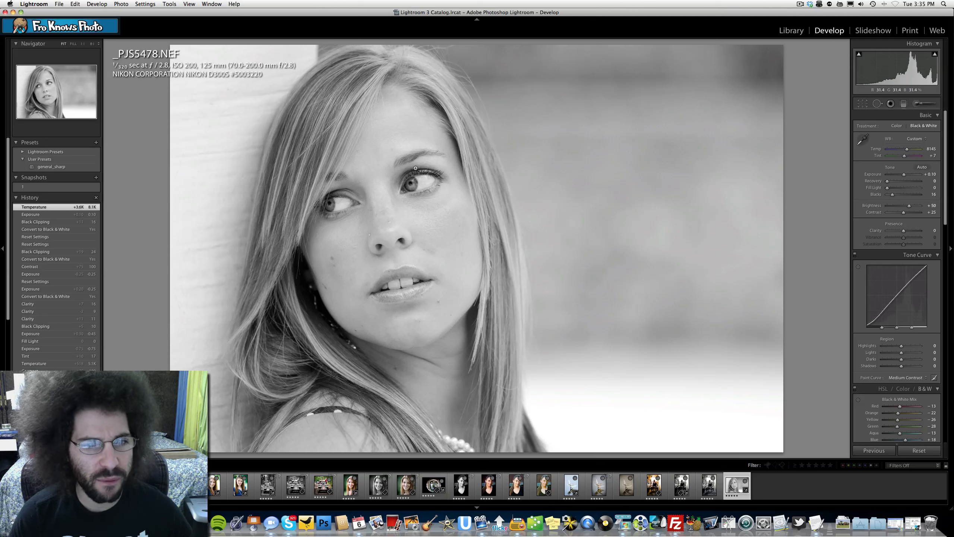
{"action": "mouse_move", "coordinate": [904, 212]}
{"action": "left_mouse_down"}
{"action": "mouse_move", "coordinate": [911, 212]}
{"action": "mouse_move", "coordinate": [892, 195]}
{"action": "mouse_move", "coordinate": [902, 194]}
{"action": "left_mouse_up"}
{"action": "left_click", "coordinate": [900, 187]}
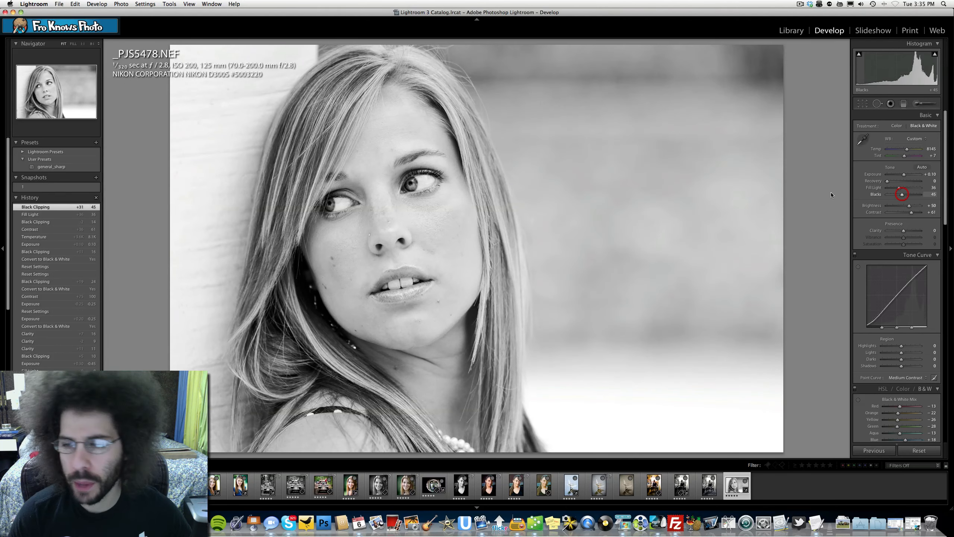
Step: Restore the colour version of the portrait from snapshot 1
{"action": "left_click", "coordinate": [48, 186]}
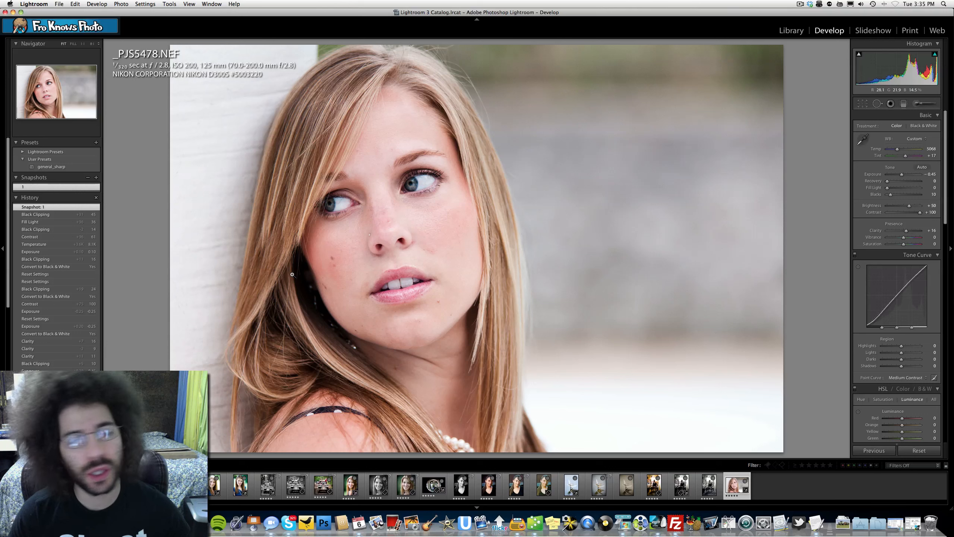
{"action": "left_click", "coordinate": [801, 4]}
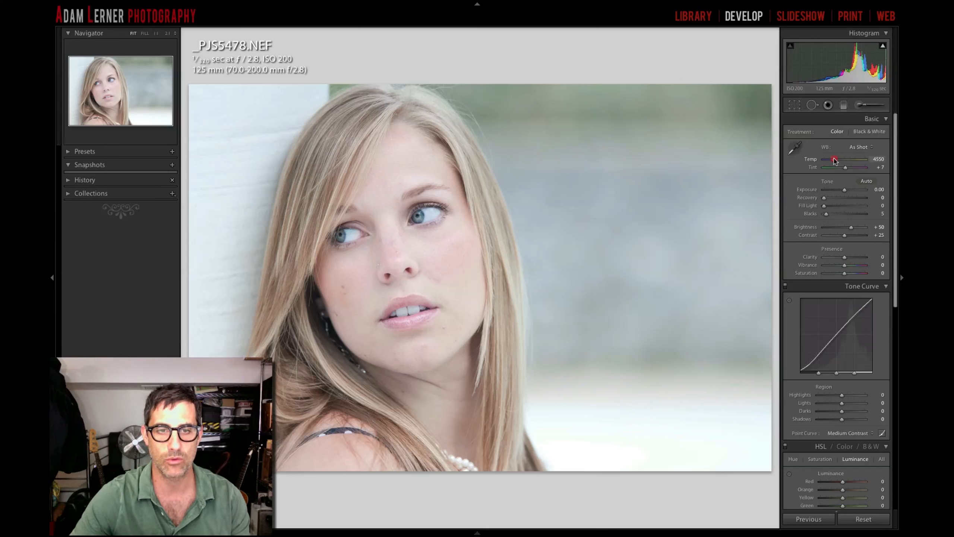
Step: Set temperature to 5043, exposure to +0.10, fill light to 5 and blacks to 25, and check the dark area beside the cheek up close
{"action": "left_click_drag", "start_coordinate": [834, 161], "coordinate": [837, 160]}
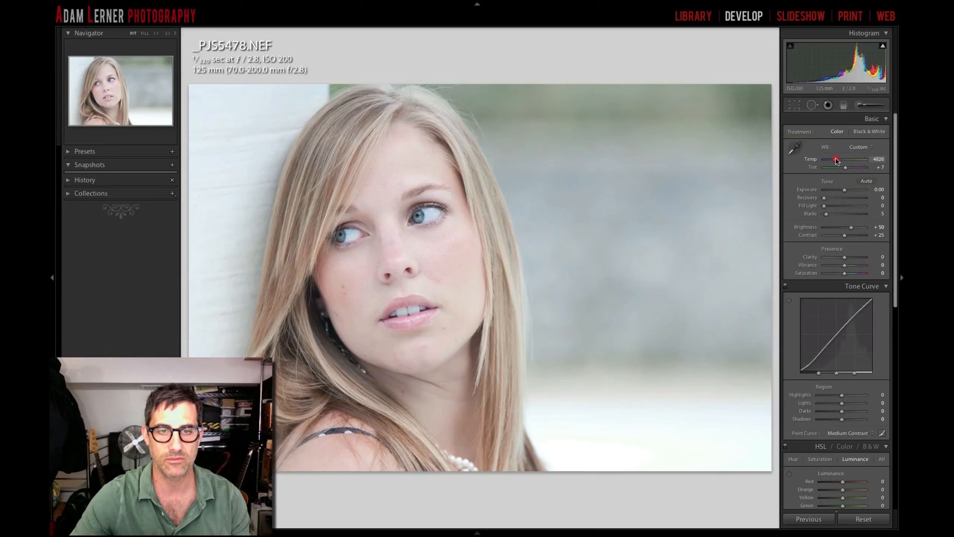
{"action": "left_click", "coordinate": [844, 190], "text": "alt"}
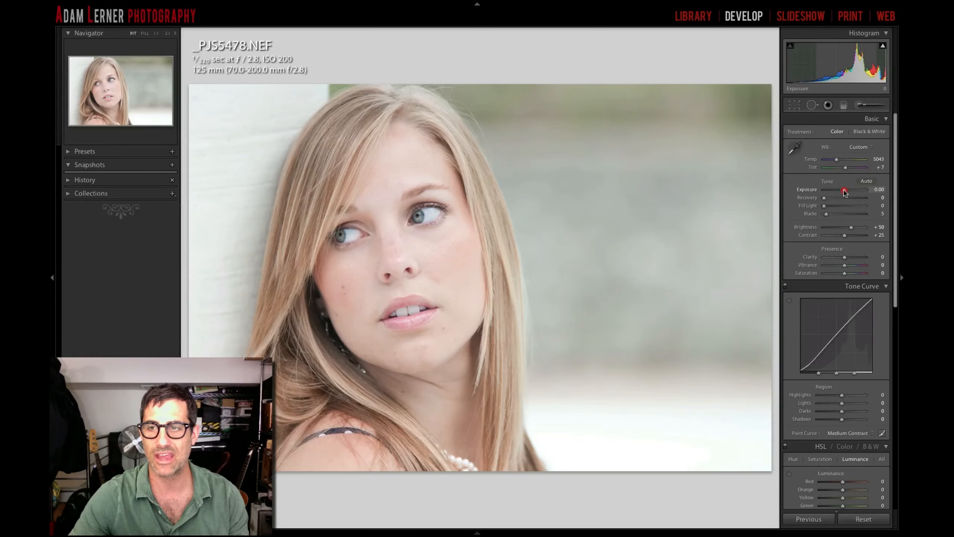
{"action": "left_click_drag", "start_coordinate": [844, 190], "coordinate": [833, 215]}
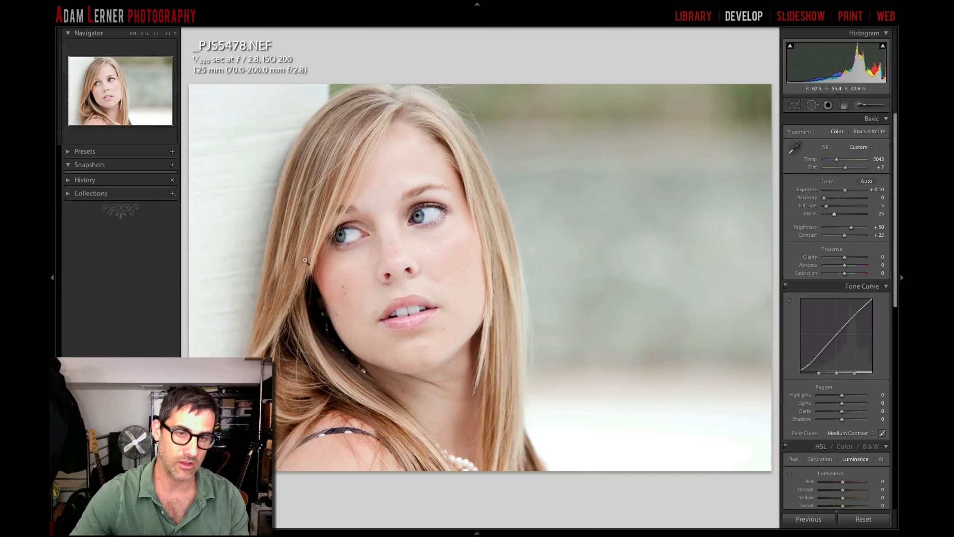
{"action": "left_click", "coordinate": [330, 324]}
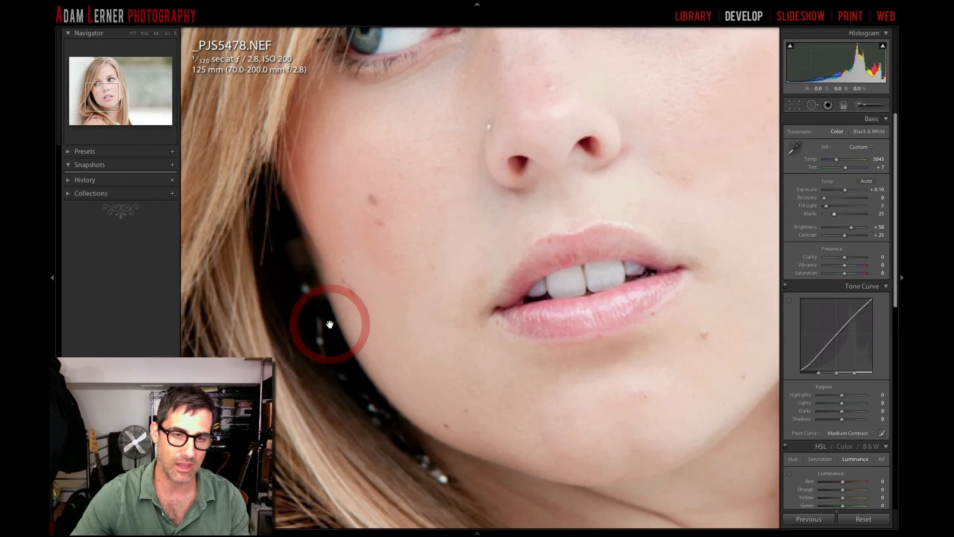
{"action": "left_click", "coordinate": [323, 320]}
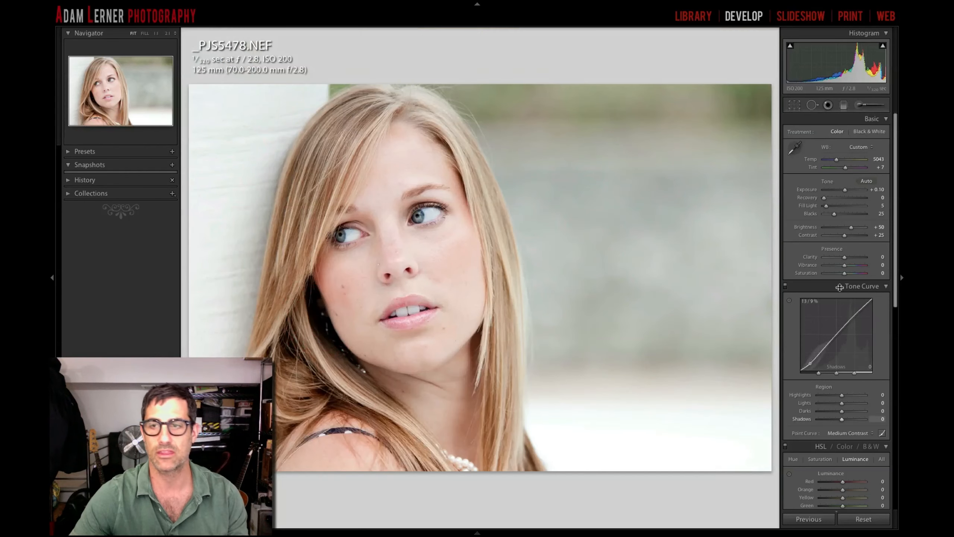
Step: Raise clarity to +50 and contrast to +72, and compare the portrait with its unedited version
{"action": "left_click_drag", "start_coordinate": [845, 259], "coordinate": [857, 236]}
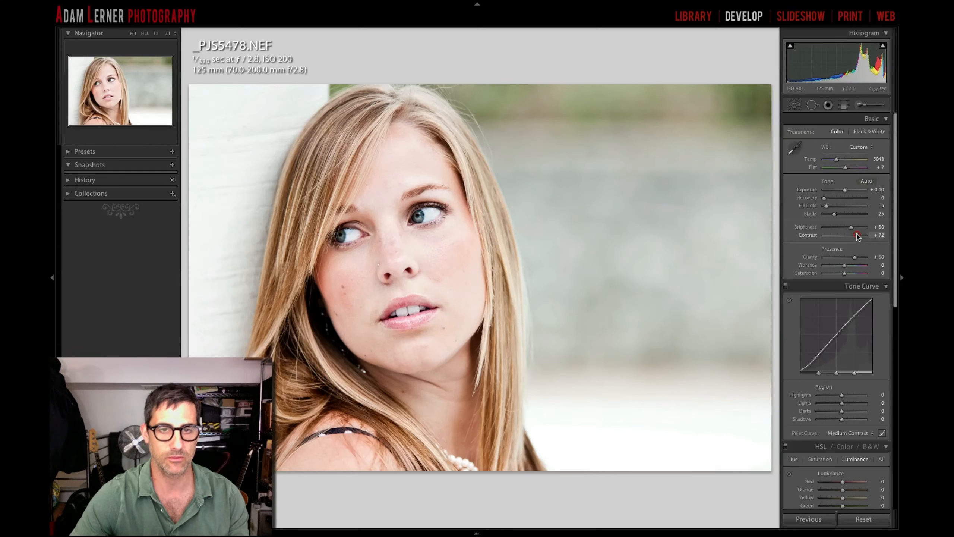
{"action": "key", "text": "backslash"}
{"action": "key", "text": "backslash"}
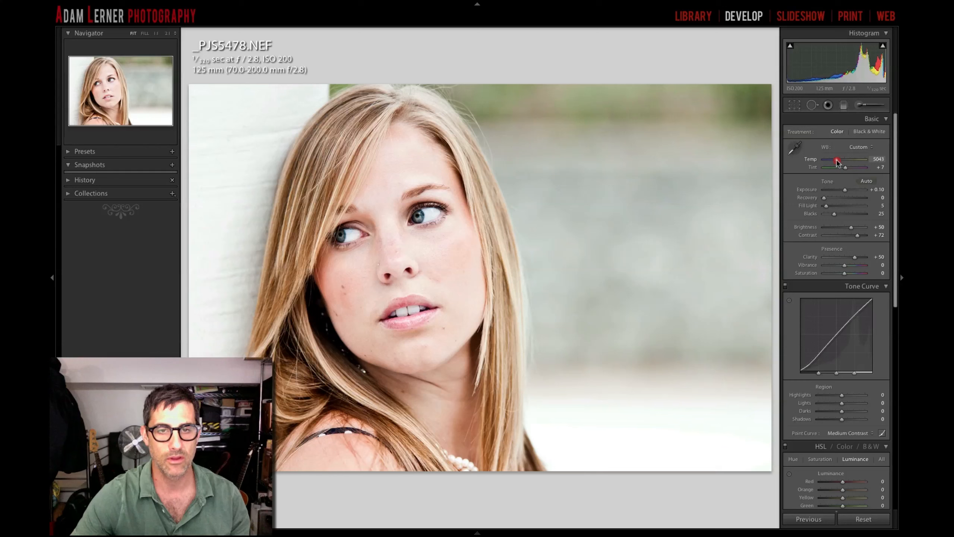
Step: Cool the white balance temperature to 4609 and set the tone curve's point curve to Strong Contrast
{"action": "left_click_drag", "start_coordinate": [838, 163], "coordinate": [835, 162]}
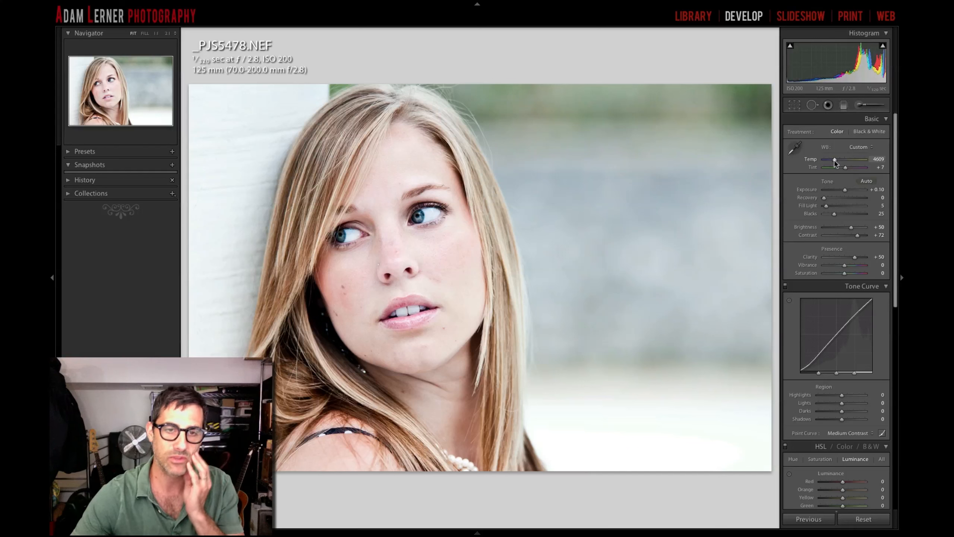
{"action": "left_click", "coordinate": [853, 433]}
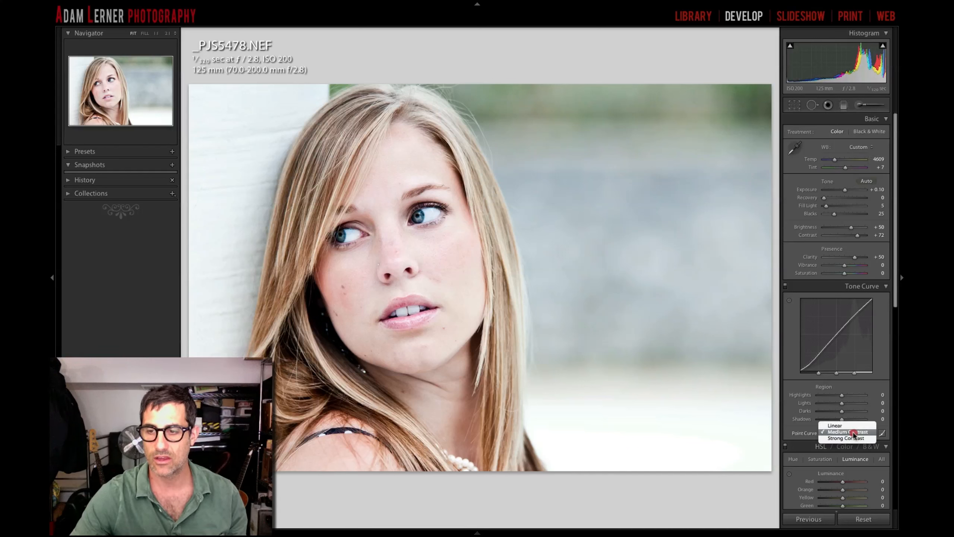
{"action": "left_click", "coordinate": [854, 438]}
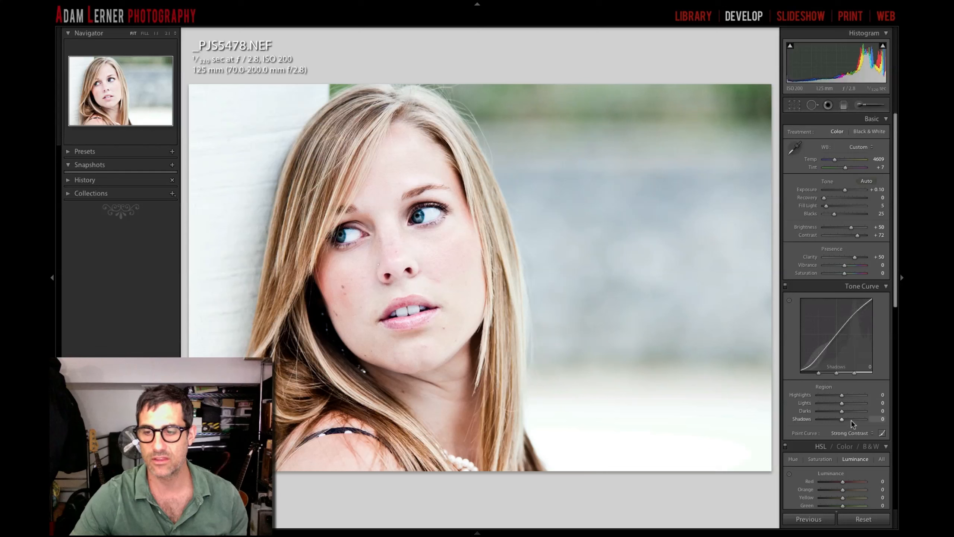
Step: Preview the eye in the detail view and set the sharpening amount to 62 and masking to 84
{"action": "scroll", "coordinate": [850, 459], "scroll_direction": "down", "scroll_amount": 5}
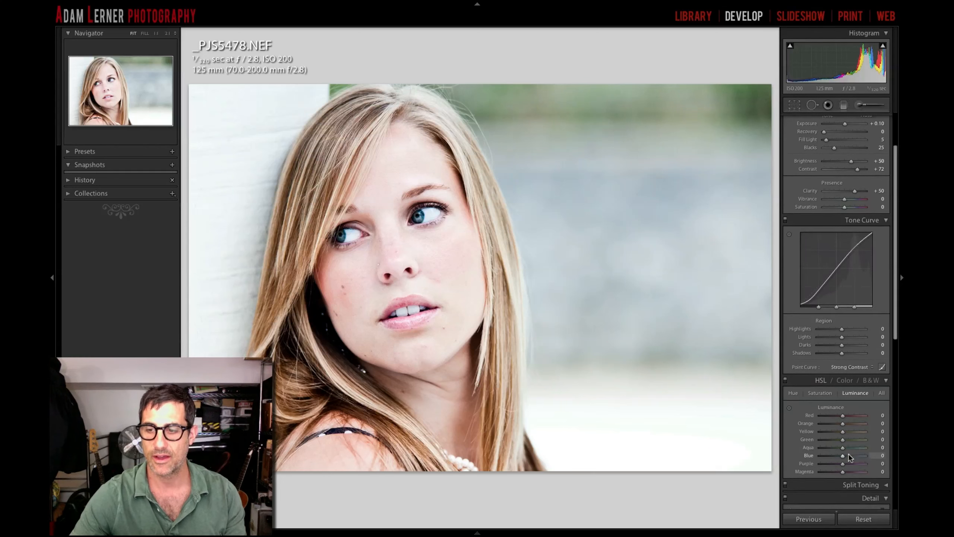
{"action": "scroll", "coordinate": [849, 453], "scroll_direction": "down", "scroll_amount": 3}
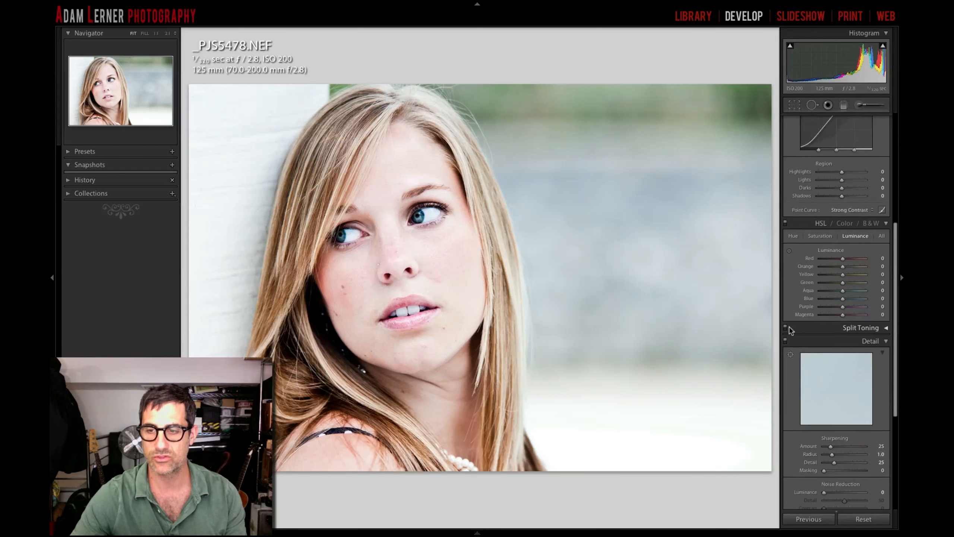
{"action": "left_click", "coordinate": [791, 354]}
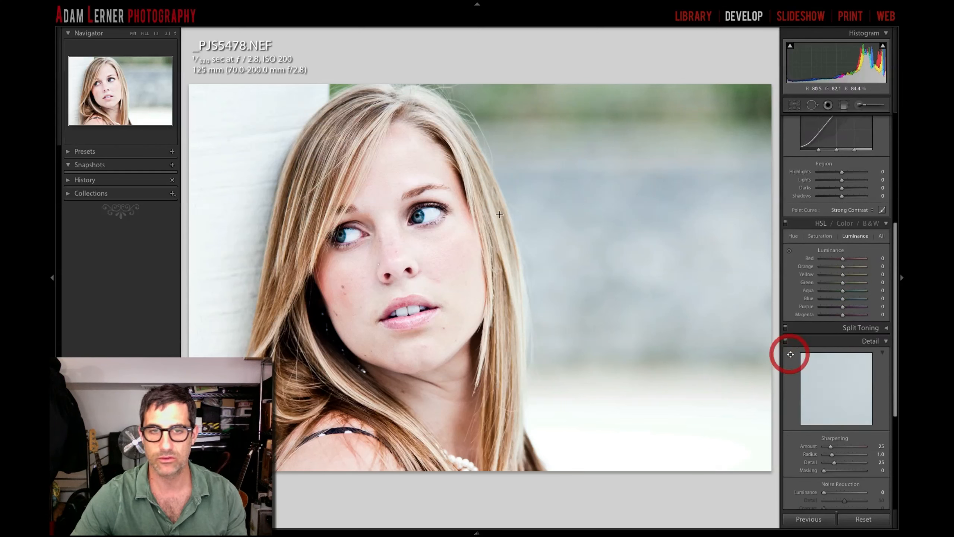
{"action": "left_click", "coordinate": [418, 217]}
{"action": "left_click_drag", "start_coordinate": [831, 446], "coordinate": [860, 473]}
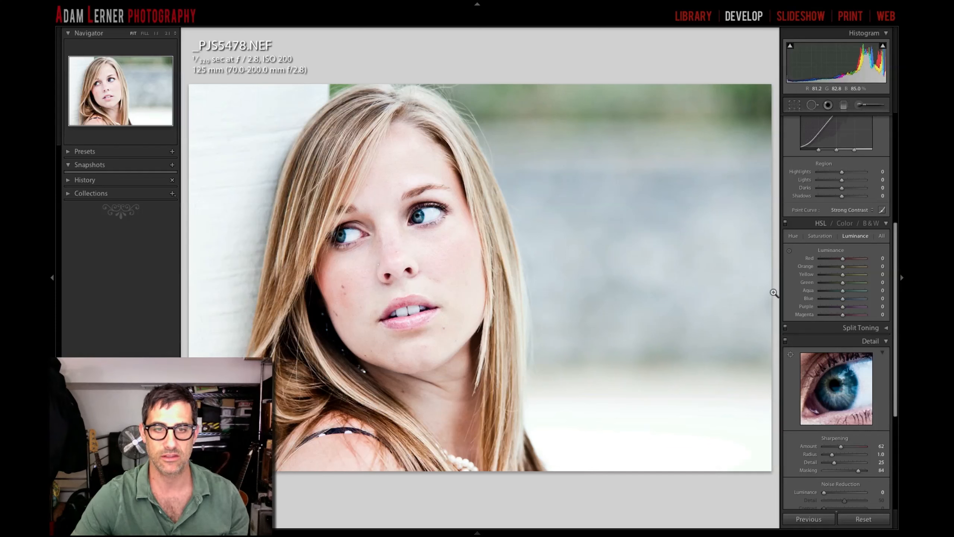
Step: Paint the iris of the right-hand eye in the photo using a small Iris Enhance adjustment brush, with the mask overlay shown
{"action": "scroll", "coordinate": [879, 181], "scroll_direction": "up", "scroll_amount": 5}
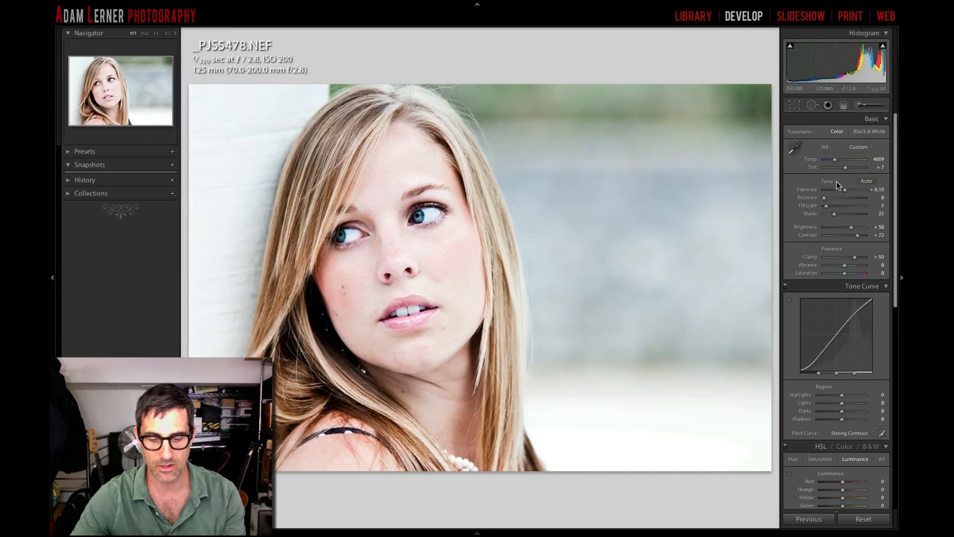
{"action": "key", "text": "k"}
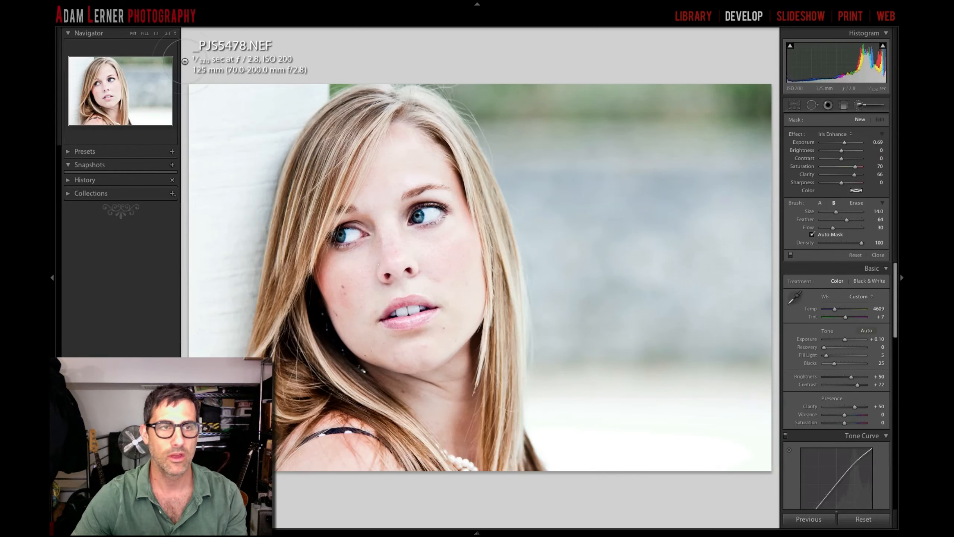
{"action": "key", "text": "z"}
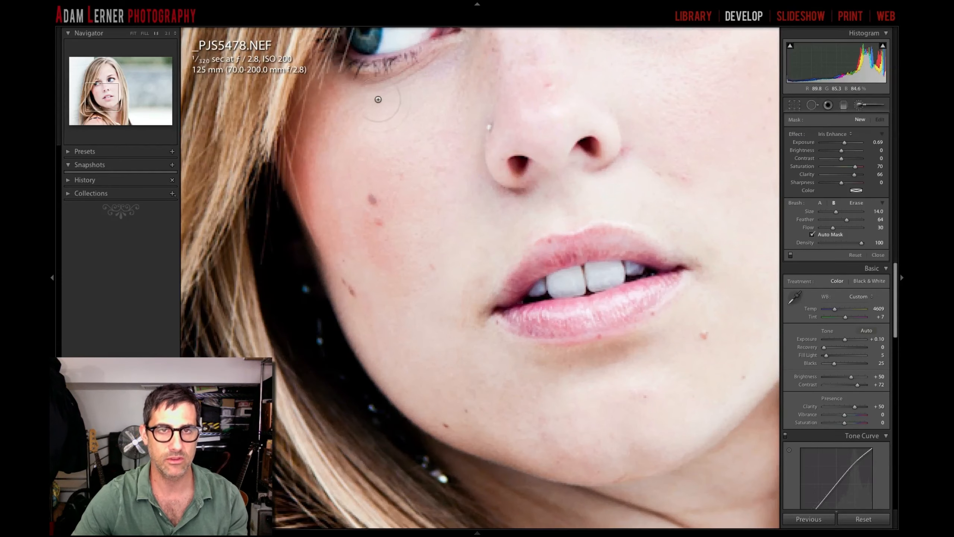
{"action": "left_click", "coordinate": [101, 84]}
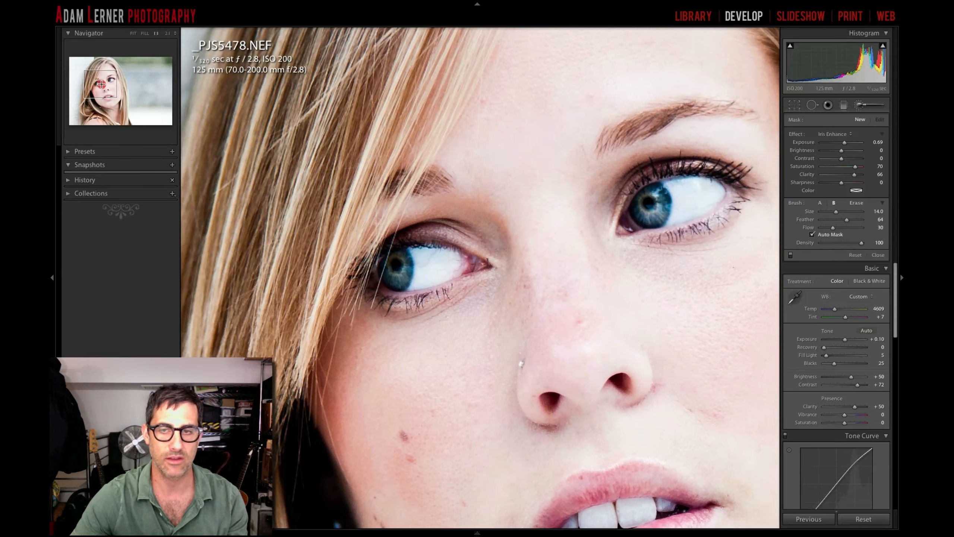
{"action": "left_click_drag", "start_coordinate": [100, 83], "coordinate": [104, 83]}
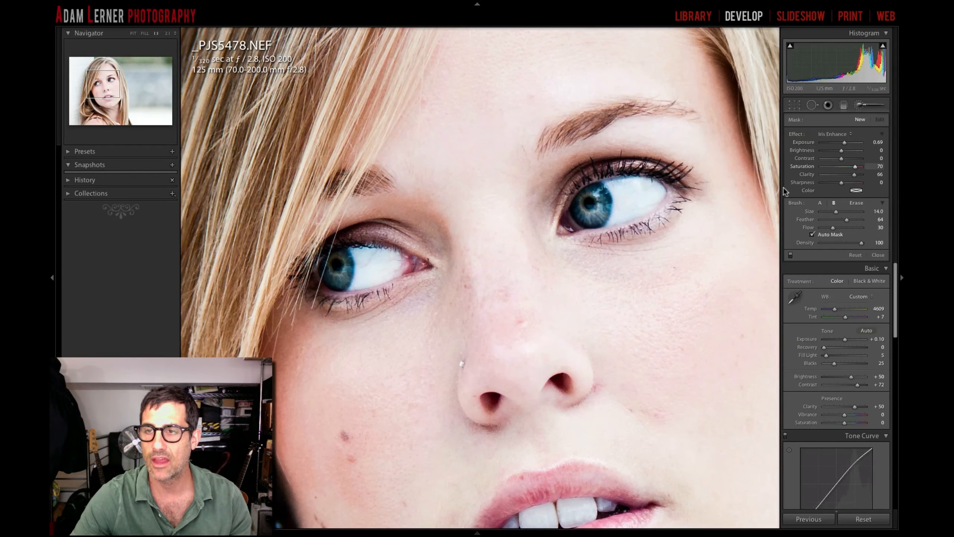
{"action": "scroll", "coordinate": [631, 193], "scroll_direction": "down", "scroll_amount": 5}
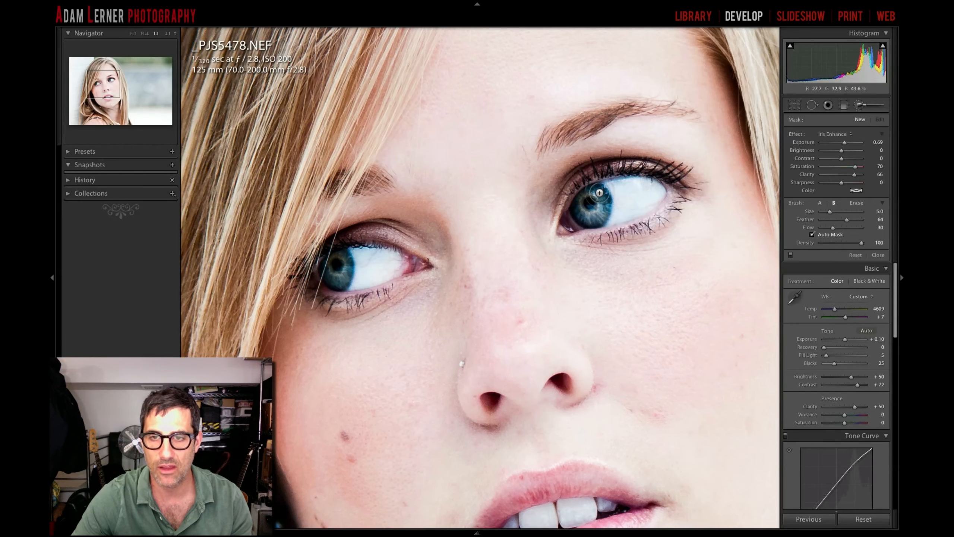
{"action": "scroll", "coordinate": [600, 194], "scroll_direction": "down", "scroll_amount": 2}
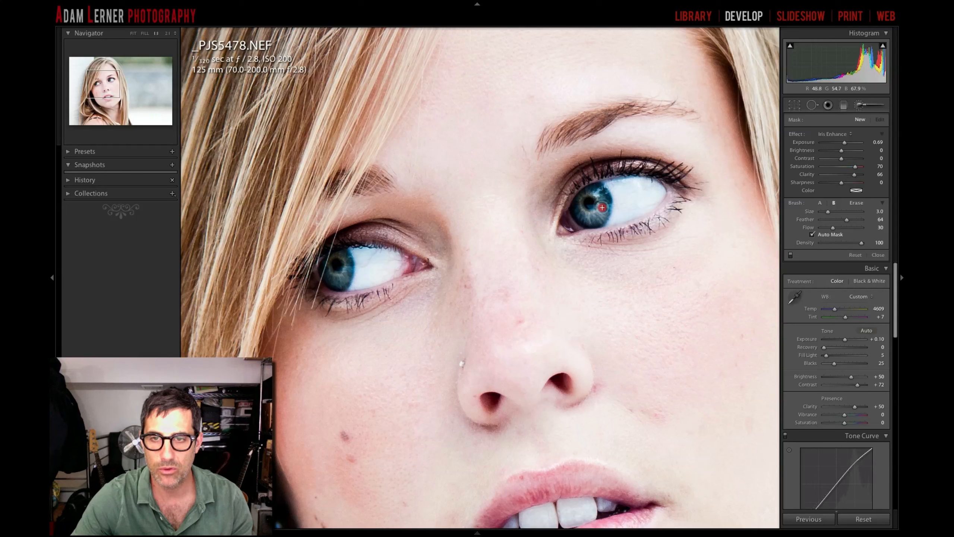
{"action": "mouse_move", "coordinate": [602, 208]}
{"action": "left_mouse_down"}
{"action": "mouse_move", "coordinate": [578, 218]}
{"action": "mouse_move", "coordinate": [574, 206]}
{"action": "mouse_move", "coordinate": [588, 195]}
{"action": "mouse_move", "coordinate": [604, 199]}
{"action": "mouse_move", "coordinate": [606, 215]}
{"action": "mouse_move", "coordinate": [588, 223]}
{"action": "mouse_move", "coordinate": [578, 215]}
{"action": "mouse_move", "coordinate": [582, 221]}
{"action": "mouse_move", "coordinate": [603, 205]}
{"action": "mouse_move", "coordinate": [595, 190]}
{"action": "left_mouse_up"}
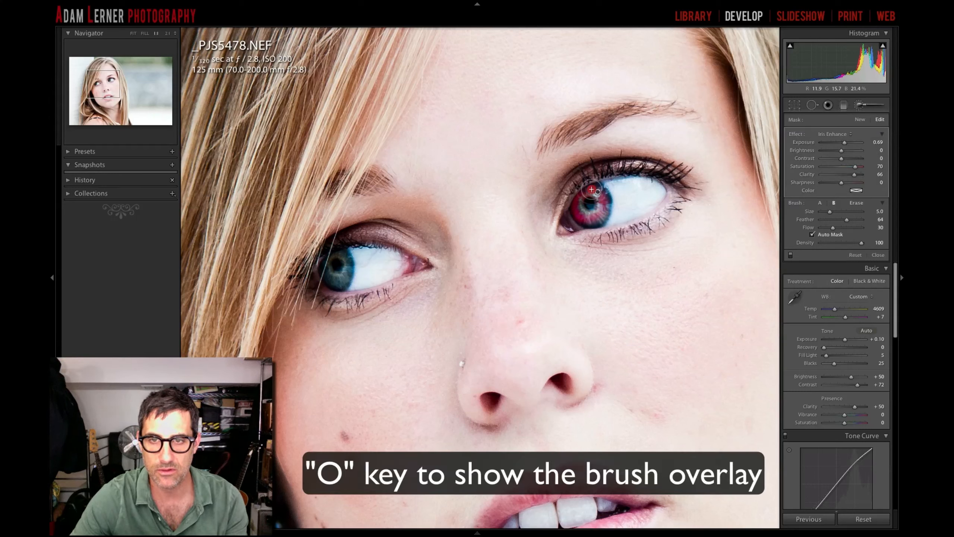
Step: Fill in the lower part of the right-hand iris, varying the brush size between 3 and 5
{"action": "key", "text": "bracketleft"}
{"action": "key", "text": "bracketleft"}
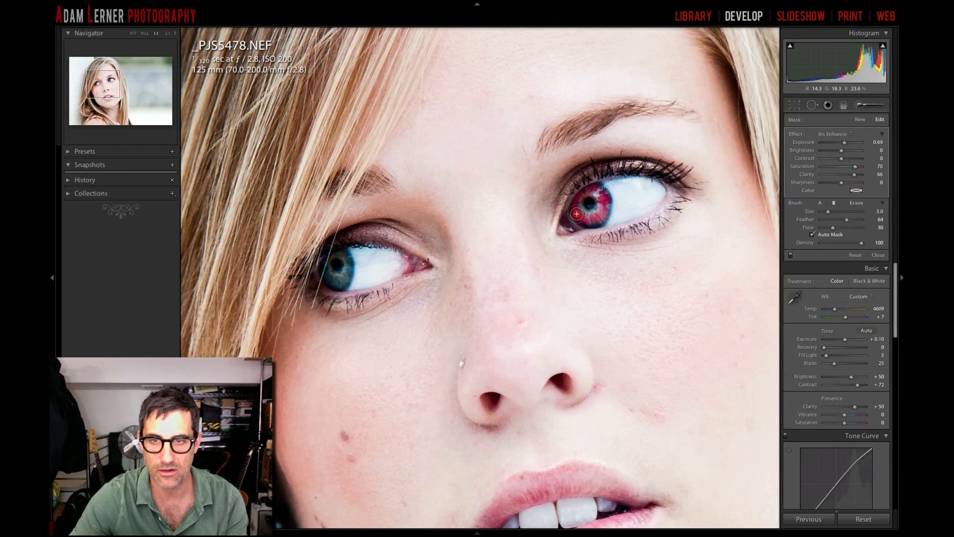
{"action": "key", "text": "]"}
{"action": "key", "text": "]"}
{"action": "left_click_drag", "start_coordinate": [576, 213], "coordinate": [597, 220]}
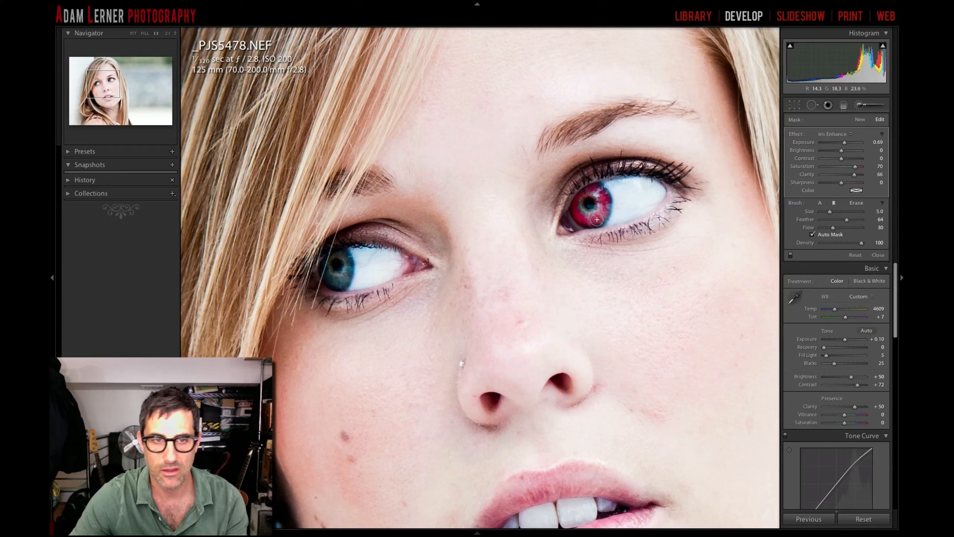
Step: Paint the same Iris Enhance mask over the iris of the left-hand eye in the photo with a size 3 brush
{"action": "key", "text": "bracketleft"}
{"action": "key", "text": "bracketleft"}
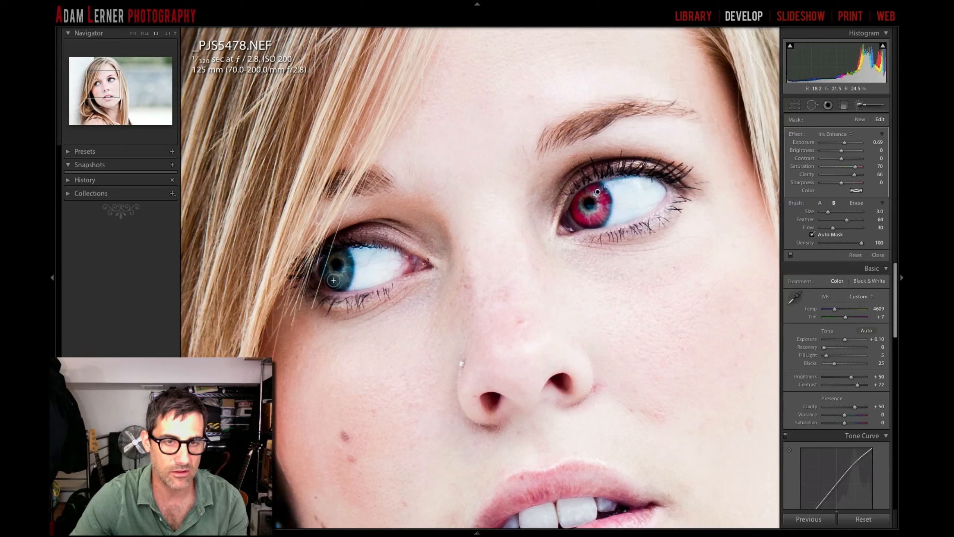
{"action": "mouse_move", "coordinate": [334, 280]}
{"action": "left_mouse_down"}
{"action": "mouse_move", "coordinate": [345, 268]}
{"action": "mouse_move", "coordinate": [337, 286]}
{"action": "mouse_move", "coordinate": [323, 270]}
{"action": "mouse_move", "coordinate": [332, 282]}
{"action": "mouse_move", "coordinate": [348, 265]}
{"action": "left_mouse_up"}
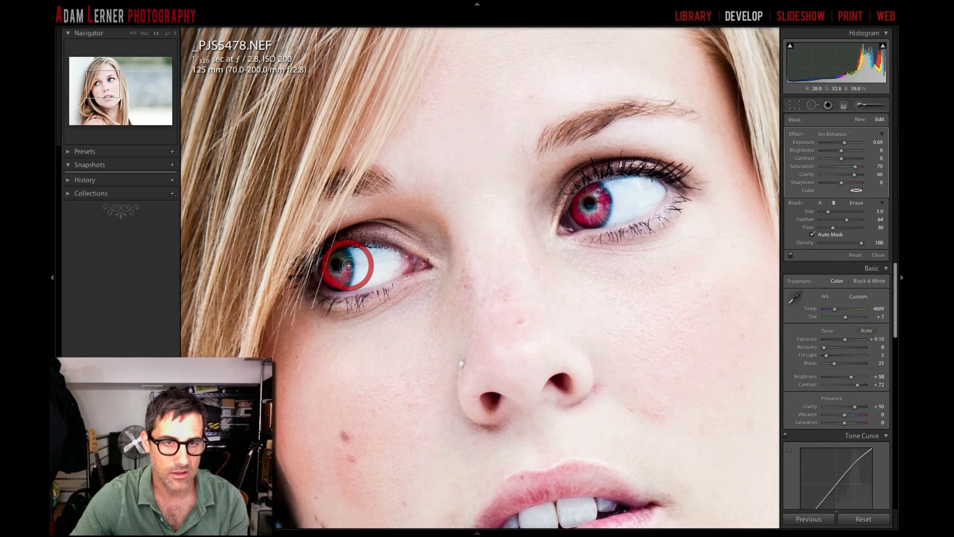
{"action": "scroll", "coordinate": [349, 266], "scroll_direction": "down", "scroll_amount": 3}
{"action": "scroll", "coordinate": [348, 266], "scroll_direction": "up", "scroll_amount": 3}
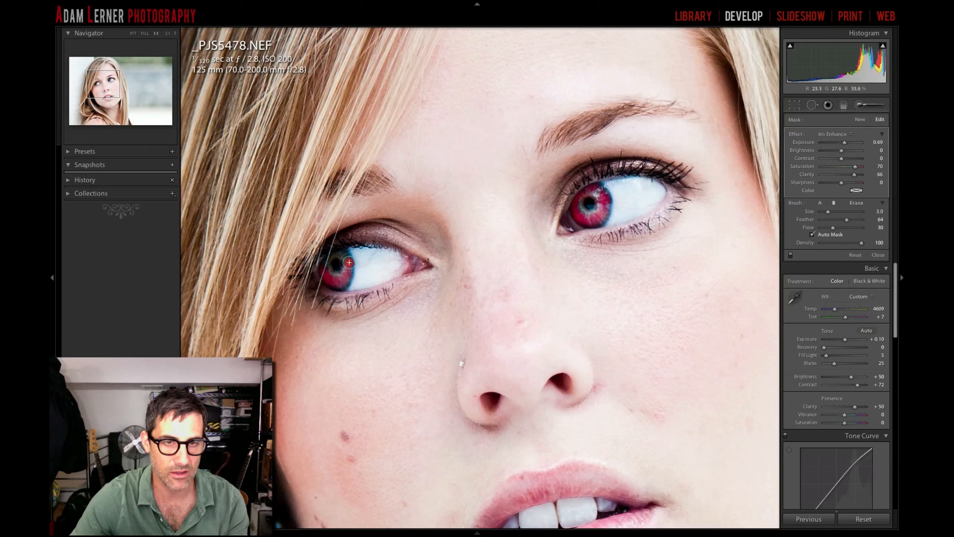
{"action": "mouse_move", "coordinate": [335, 255]}
{"action": "left_mouse_down"}
{"action": "mouse_move", "coordinate": [321, 273]}
{"action": "mouse_move", "coordinate": [341, 278]}
{"action": "left_mouse_up"}
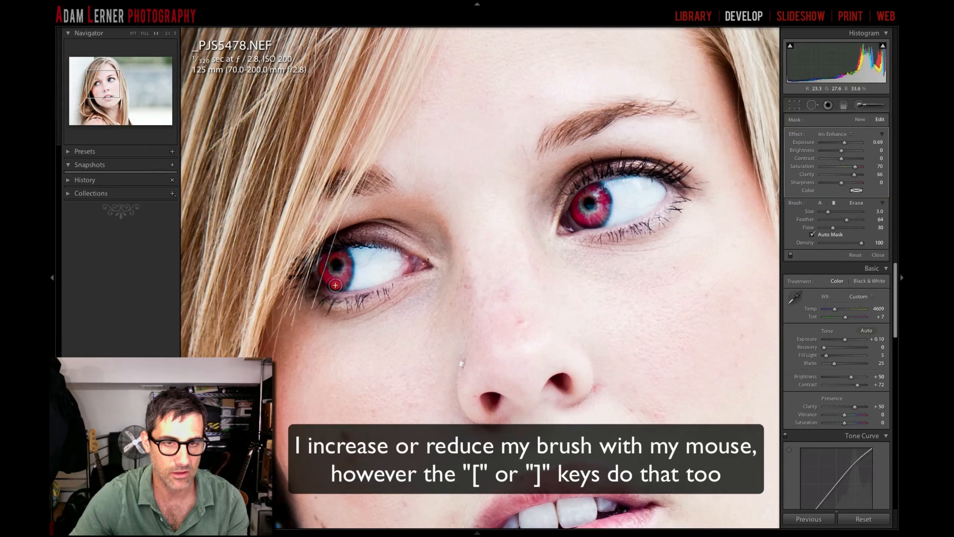
Step: Enlarge the adjustment brush to size 10 and hide the mask overlay on the eyes
{"action": "scroll", "coordinate": [341, 280], "scroll_direction": "up", "scroll_amount": 3}
{"action": "scroll", "coordinate": [340, 282], "scroll_direction": "up", "scroll_amount": 2}
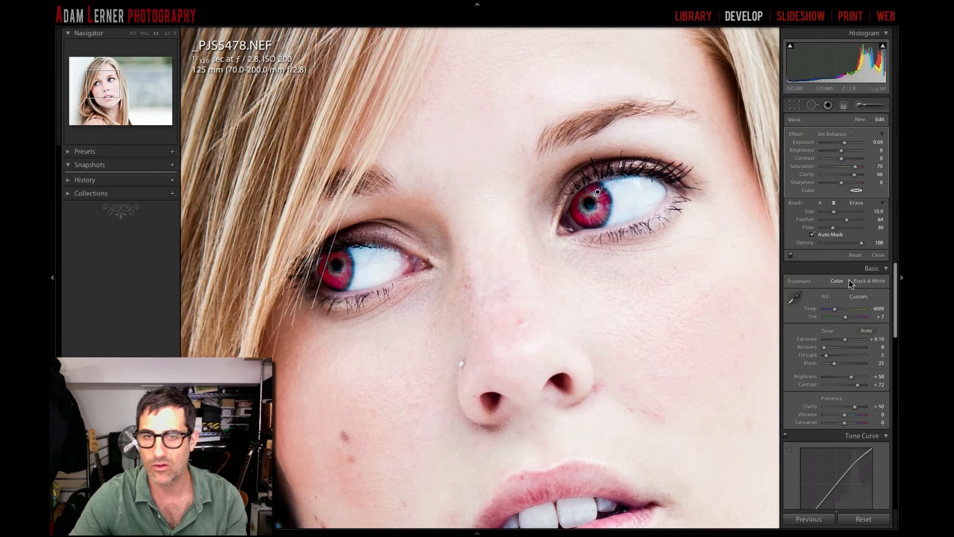
{"action": "key", "text": "o"}
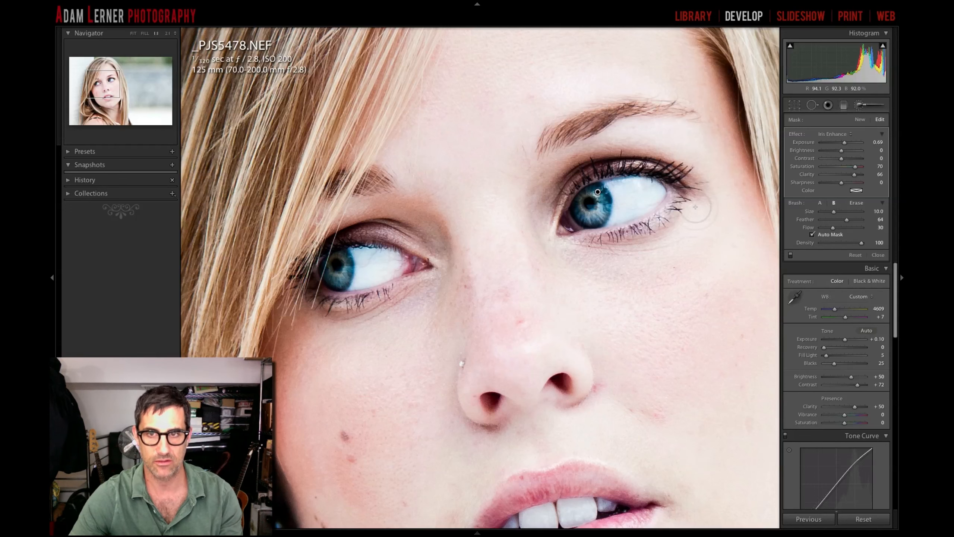
Step: Set the Iris Enhance mask's exposure to 0.22, checking the whole portrait, and close the adjustment brush
{"action": "key", "text": "z"}
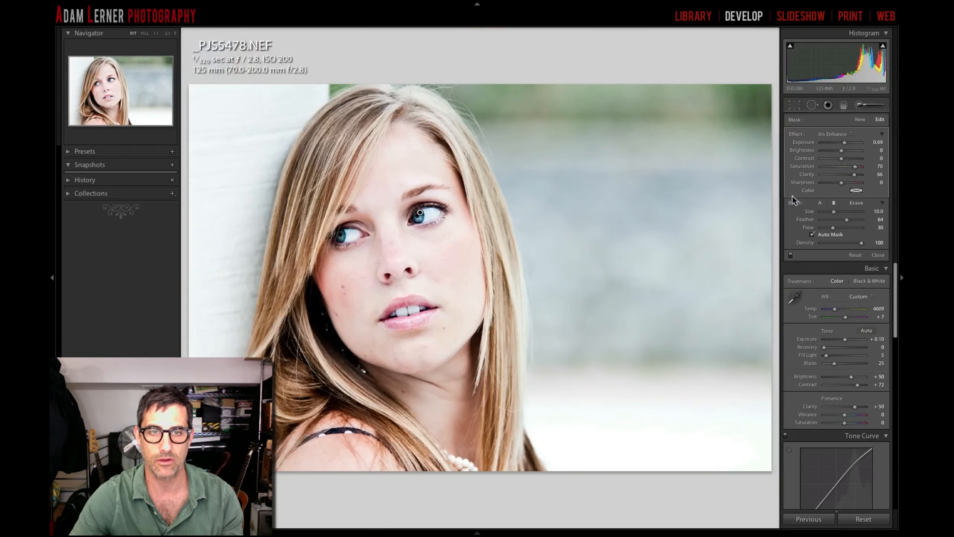
{"action": "key", "text": "z"}
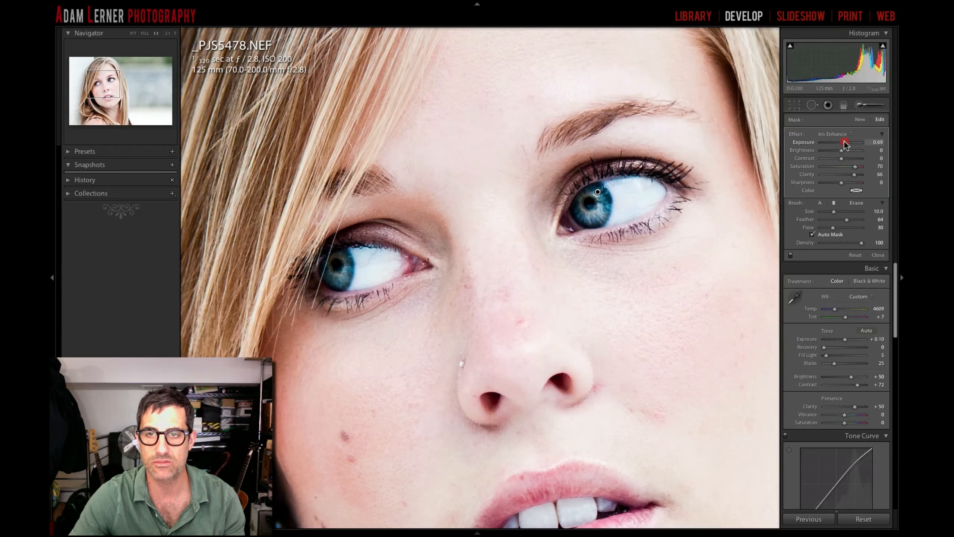
{"action": "left_click_drag", "start_coordinate": [845, 144], "coordinate": [844, 144]}
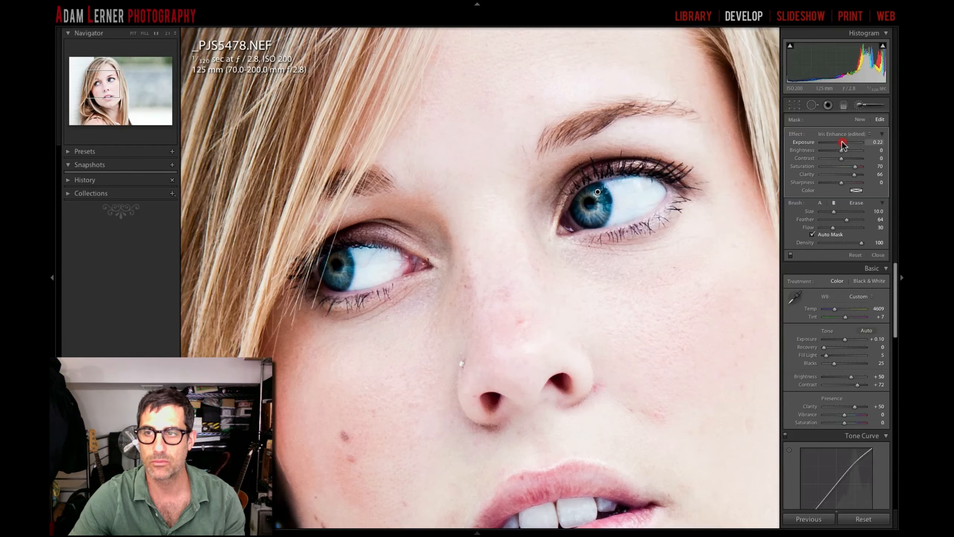
{"action": "left_click", "coordinate": [878, 255]}
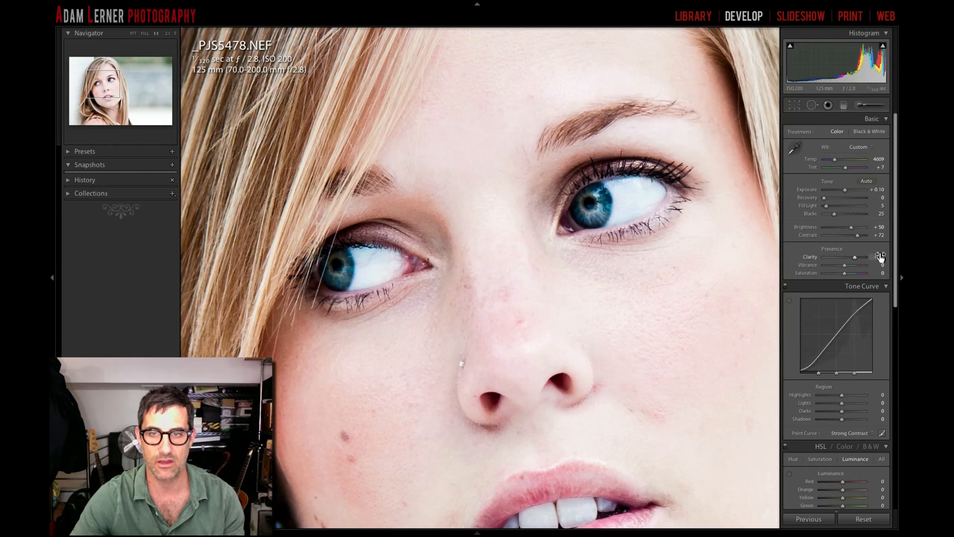
{"action": "key", "text": "z"}
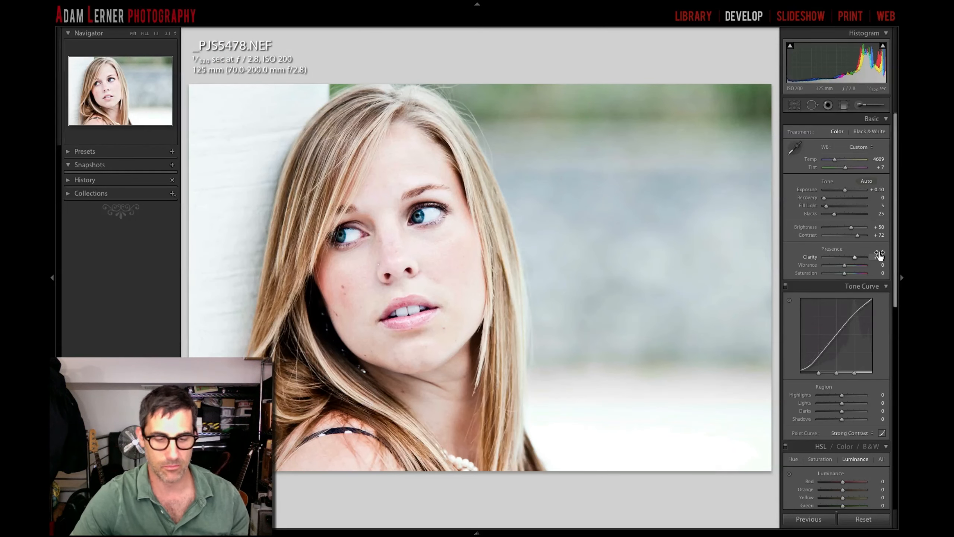
Step: Crop the portrait to a 1 x 1 aspect ratio, framing the woman's face and the wall behind her
{"action": "key", "text": "r"}
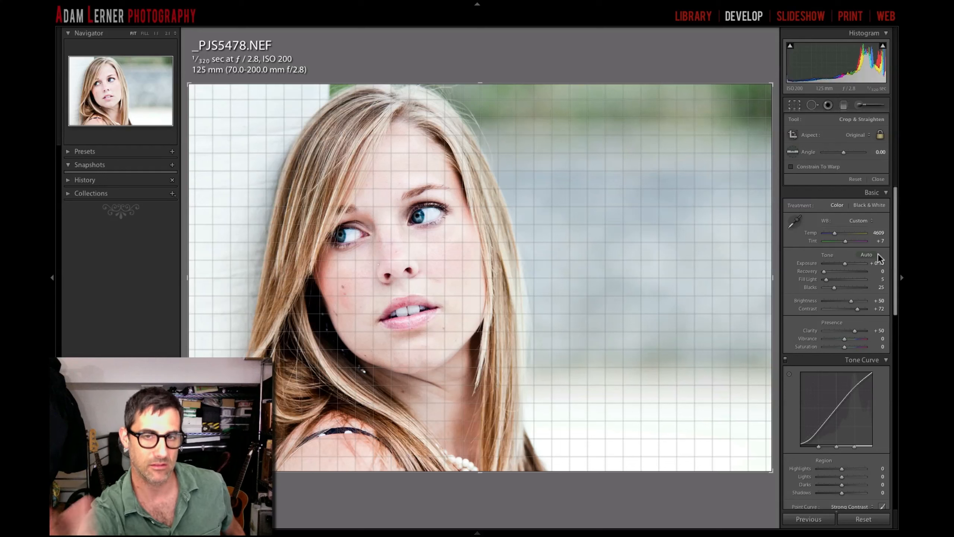
{"action": "left_click", "coordinate": [859, 135]}
{"action": "left_click", "coordinate": [859, 144]}
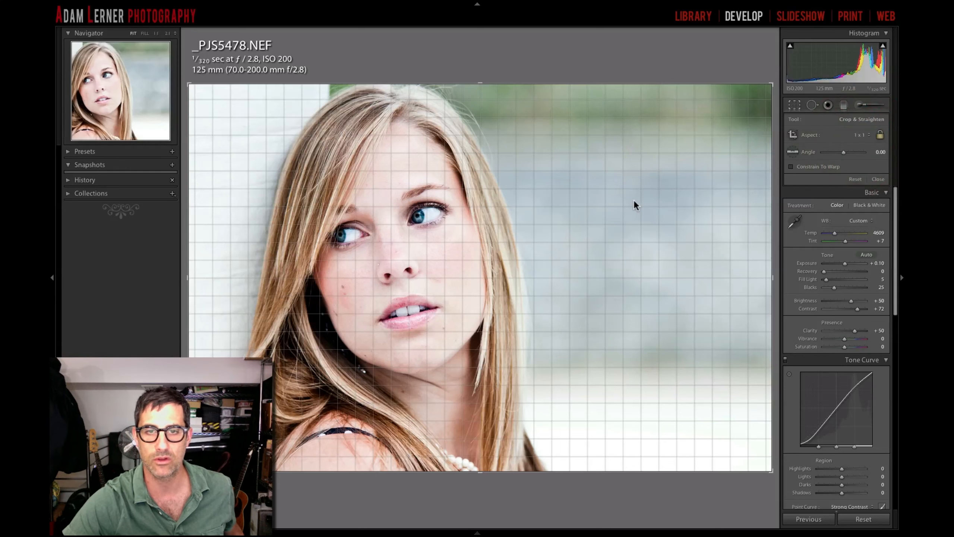
{"action": "left_click_drag", "start_coordinate": [609, 203], "coordinate": [789, 214]}
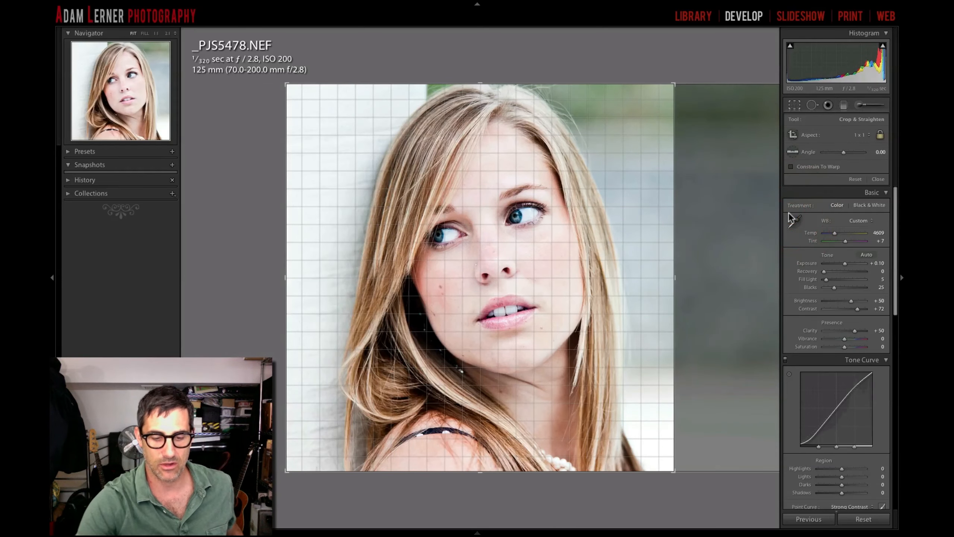
{"action": "key", "text": "Return"}
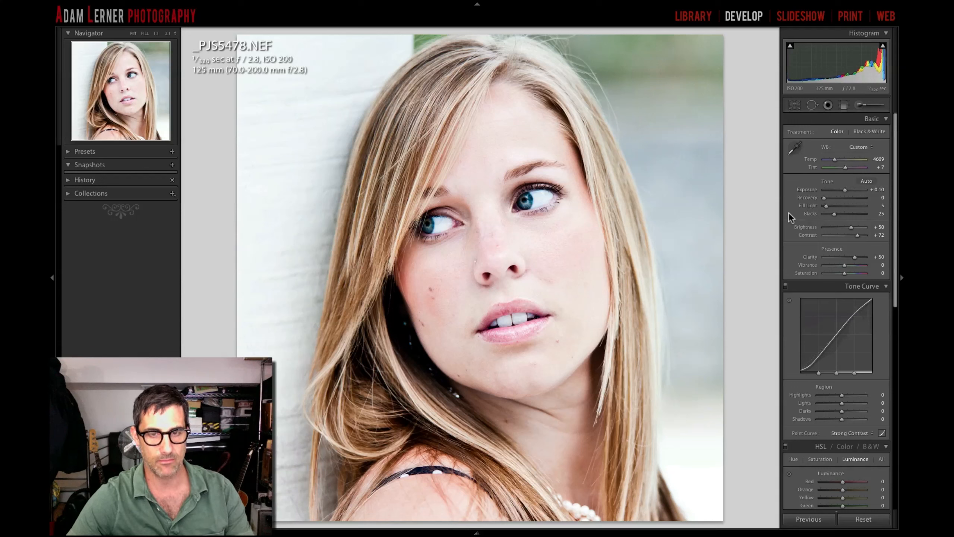
Step: Save the cropped colour version as a snapshot named 1
{"action": "key", "text": "super+n"}
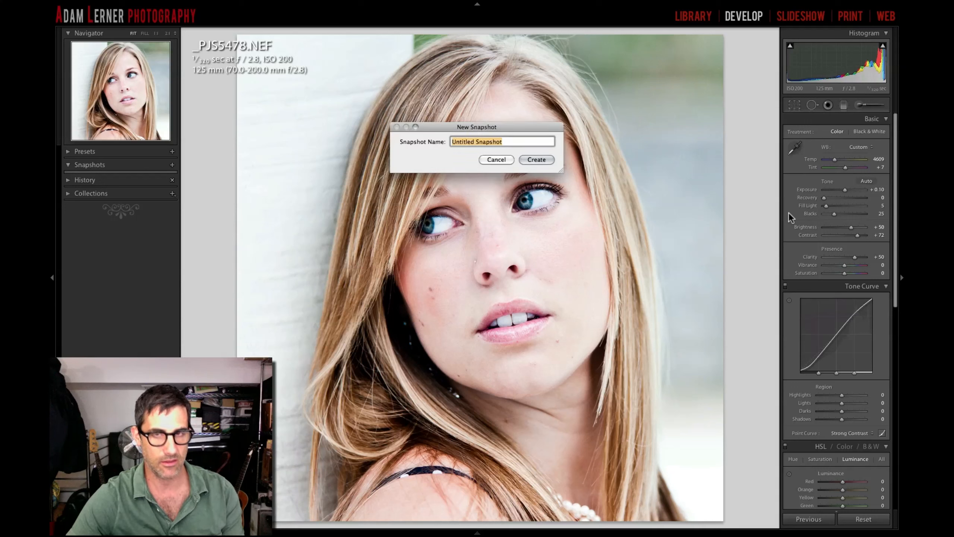
{"action": "type", "text": "1"}
{"action": "key", "text": "Return"}
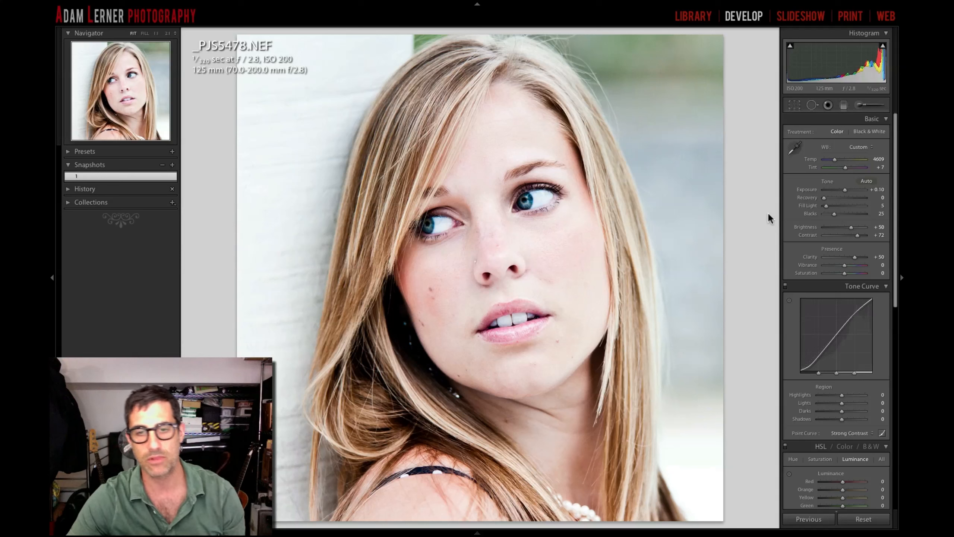
Step: Convert the portrait to black and white with contrast +95, fill light 10 and clarity +50
{"action": "key", "text": "v"}
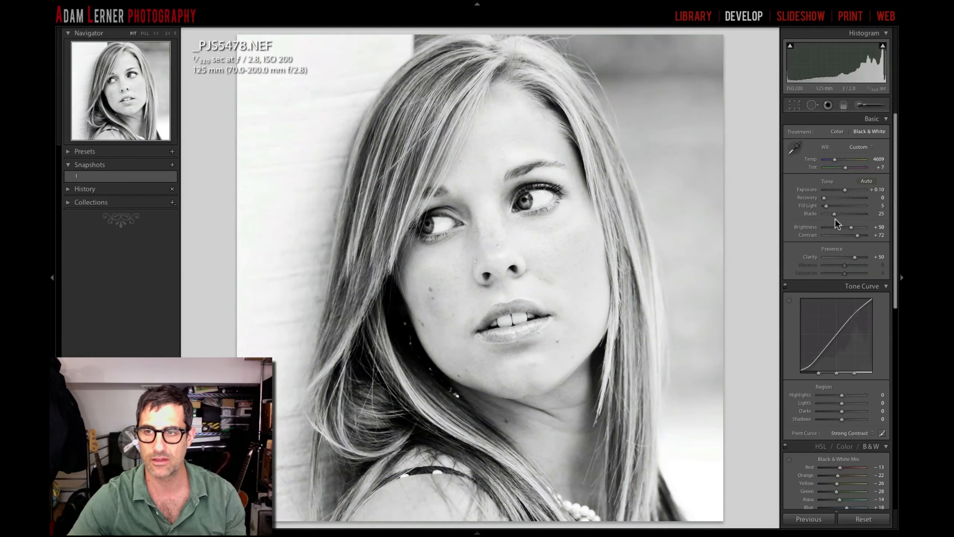
{"action": "left_click_drag", "start_coordinate": [857, 235], "coordinate": [861, 236]}
{"action": "left_click_drag", "start_coordinate": [827, 206], "coordinate": [830, 206]}
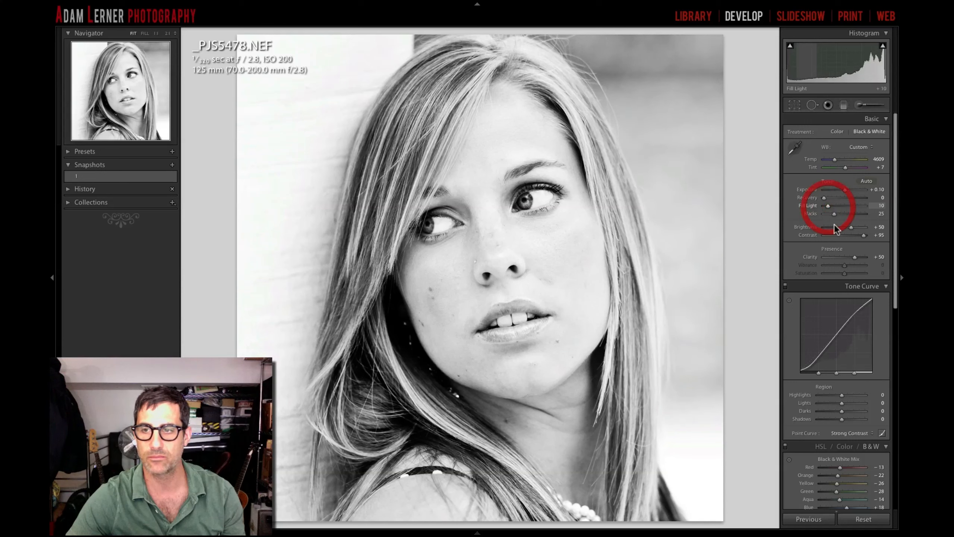
{"action": "left_click_drag", "start_coordinate": [854, 256], "coordinate": [853, 256]}
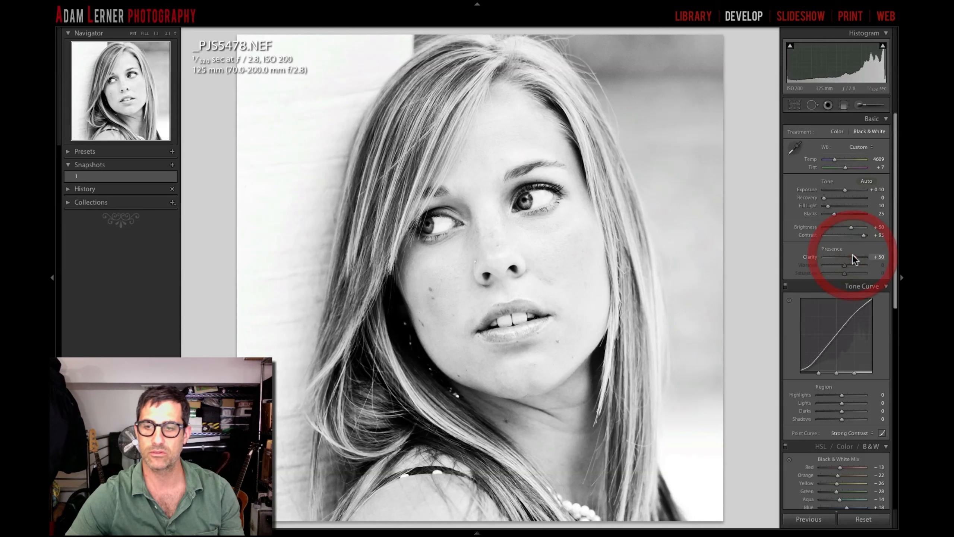
Step: Refine the black-and-white tones with tone curve highlights +9, blacks 26 and exposure +0.15
{"action": "scroll", "coordinate": [853, 263], "scroll_direction": "down", "scroll_amount": 3}
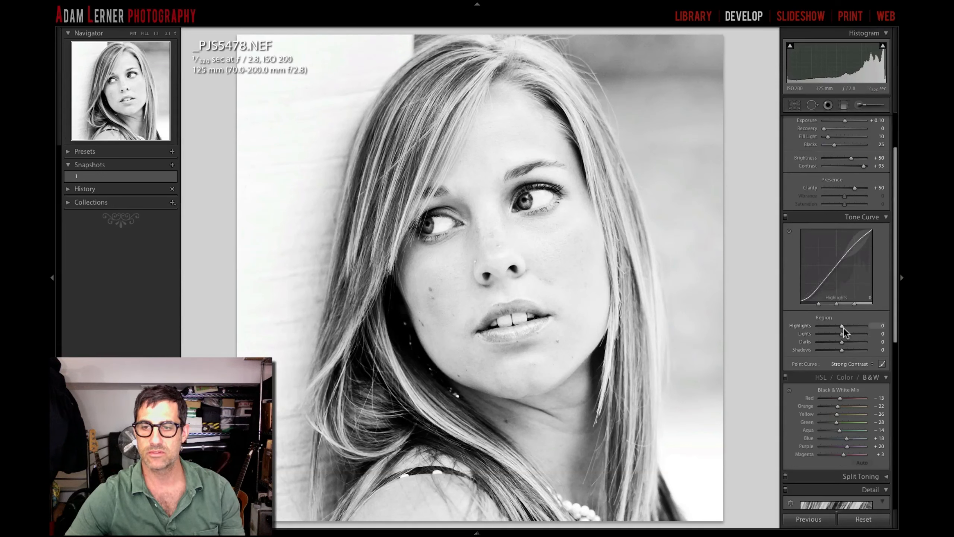
{"action": "left_click_drag", "start_coordinate": [842, 326], "coordinate": [845, 327]}
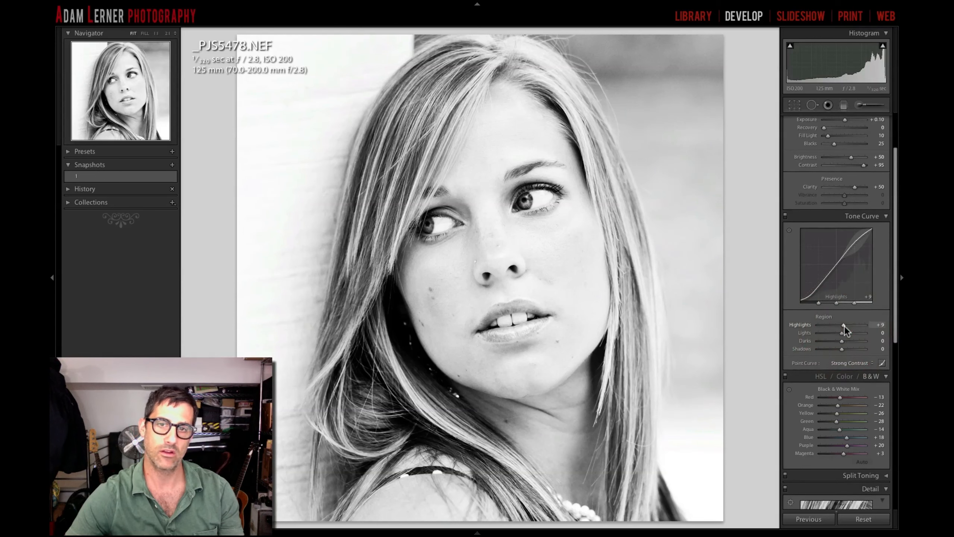
{"action": "scroll", "coordinate": [844, 286], "scroll_direction": "up", "scroll_amount": 3}
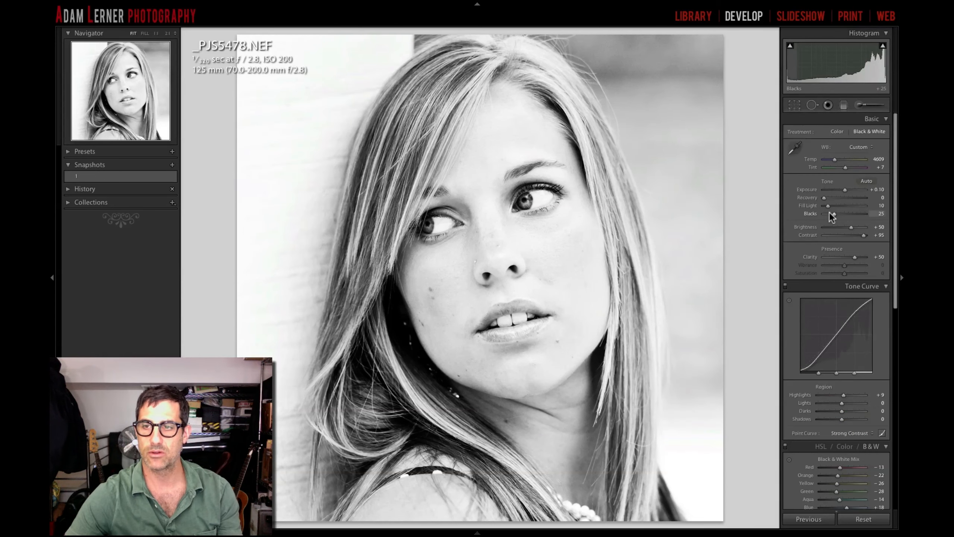
{"action": "left_click_drag", "start_coordinate": [833, 214], "coordinate": [836, 218]}
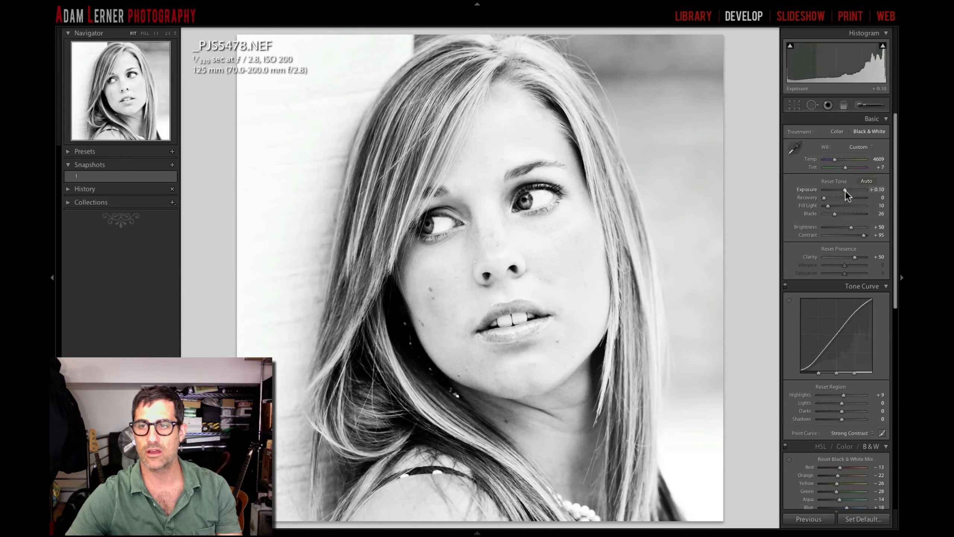
{"action": "left_click_drag", "start_coordinate": [845, 190], "coordinate": [848, 189]}
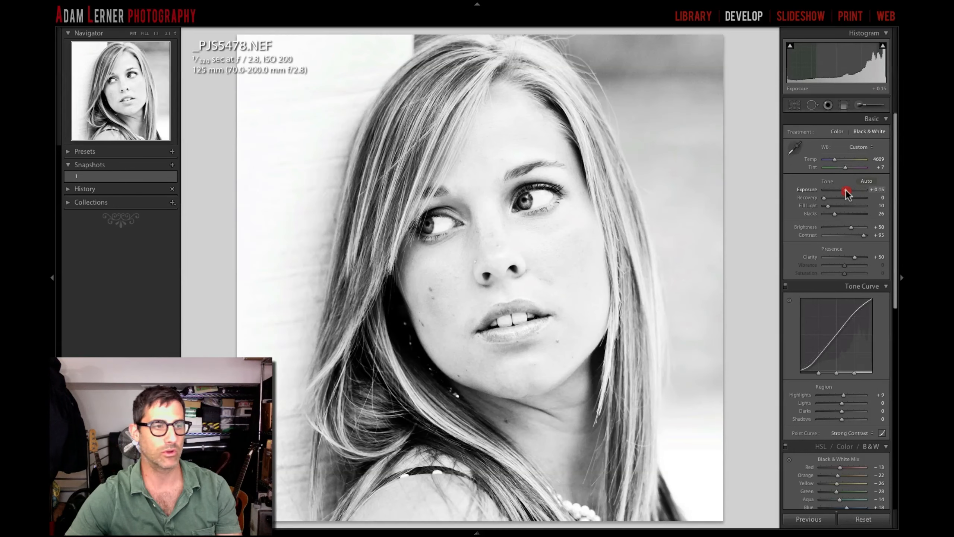
{"action": "scroll", "coordinate": [847, 191], "scroll_direction": "down", "scroll_amount": 10}
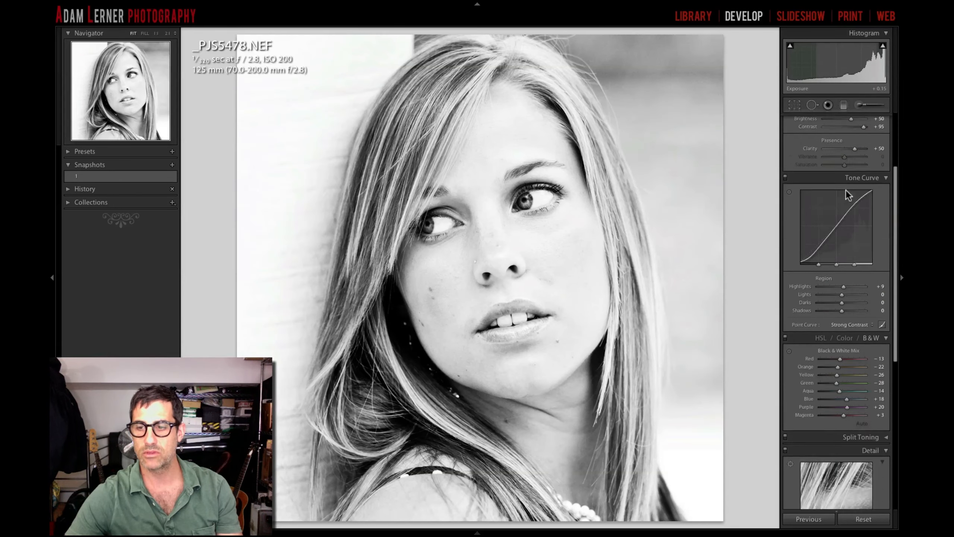
{"action": "scroll", "coordinate": [853, 256], "scroll_direction": "up", "scroll_amount": 10}
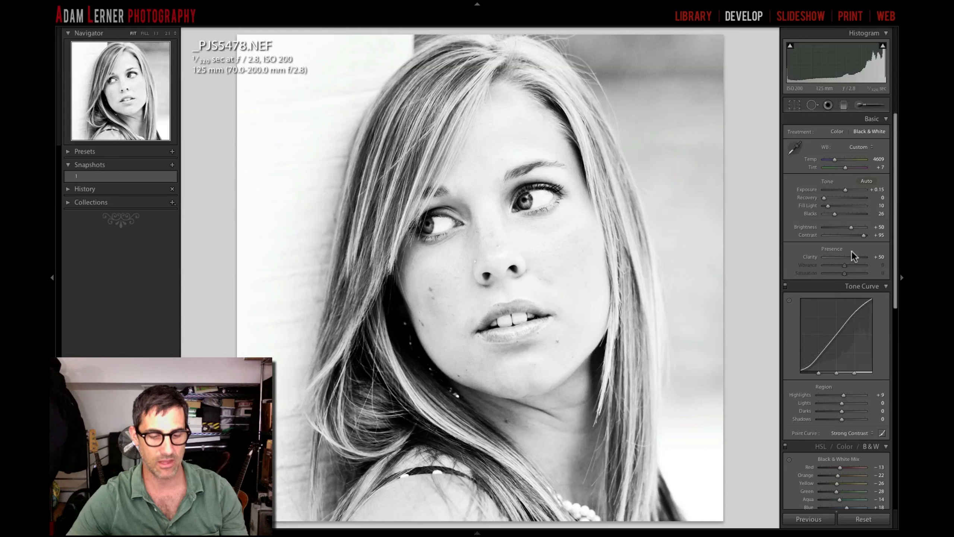
Step: Save the black-and-white version as a snapshot named 2 and compare it with the colour snapshot 1
{"action": "key", "text": "super+n"}
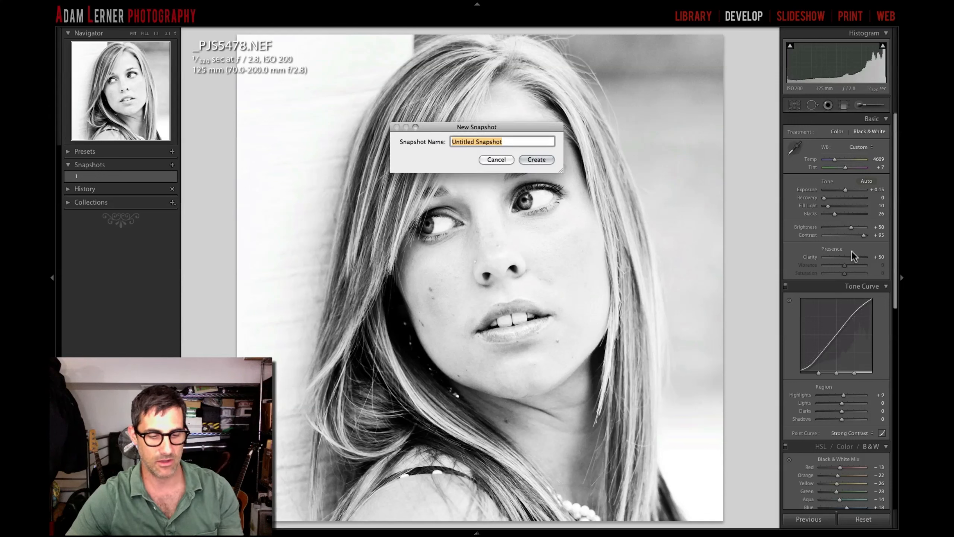
{"action": "type", "text": "2"}
{"action": "key", "text": "Return"}
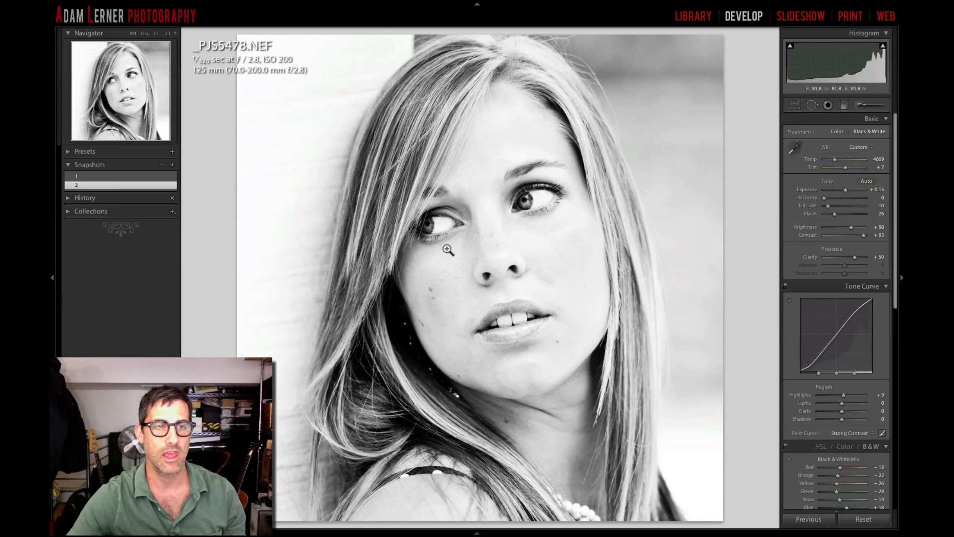
{"action": "left_click", "coordinate": [165, 176]}
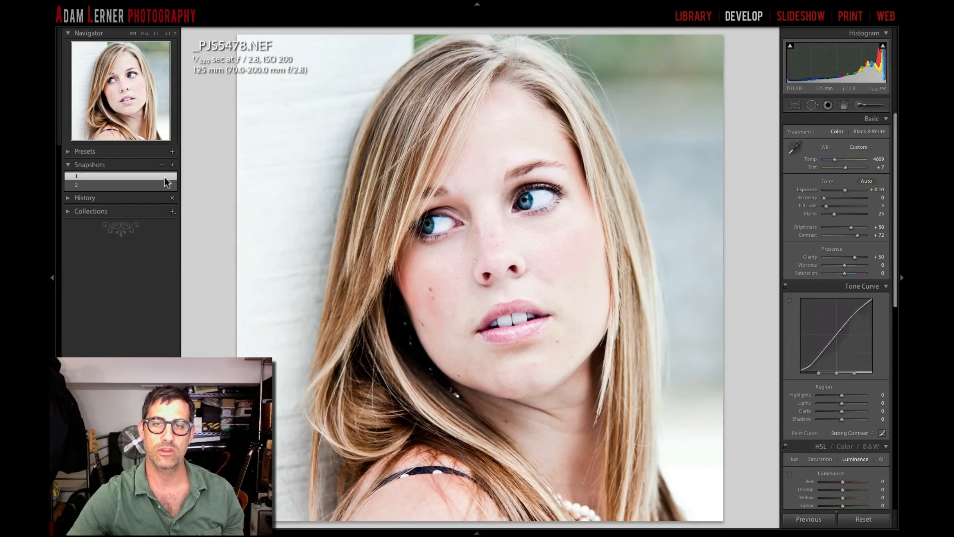
{"action": "left_click", "coordinate": [154, 185]}
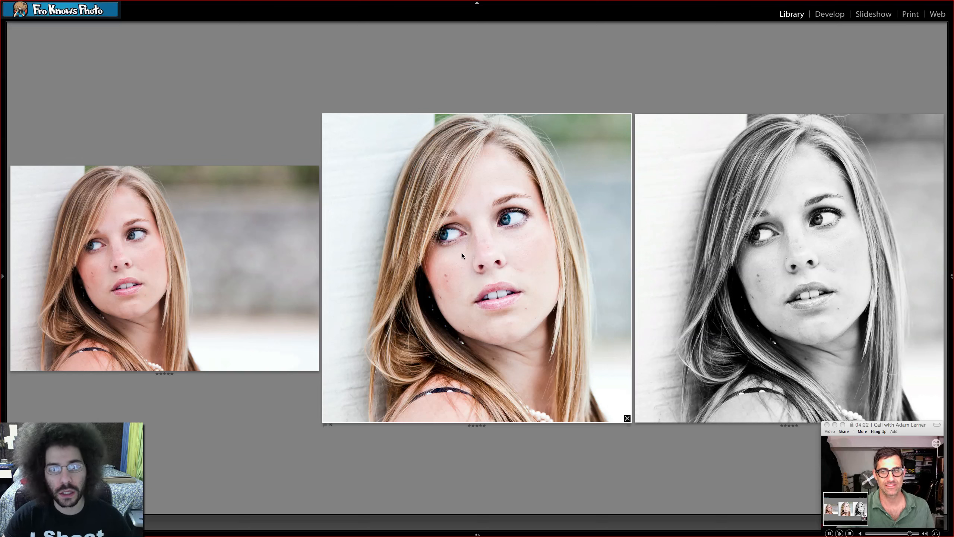
Step: Examine the eyes and skin up close in the colour edit, the black-and-white edit and the original, returning to the side-by-side survey
{"action": "key", "text": "z"}
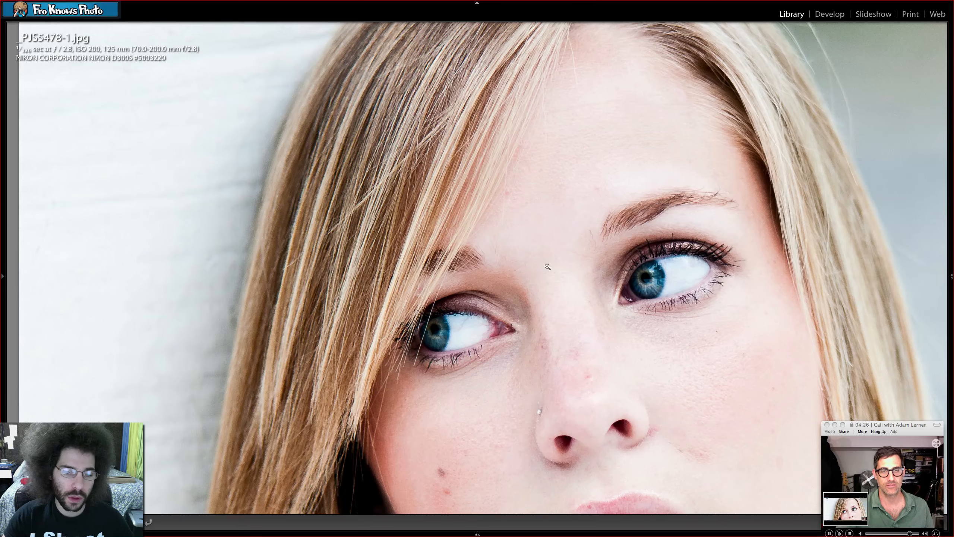
{"action": "key", "text": "z"}
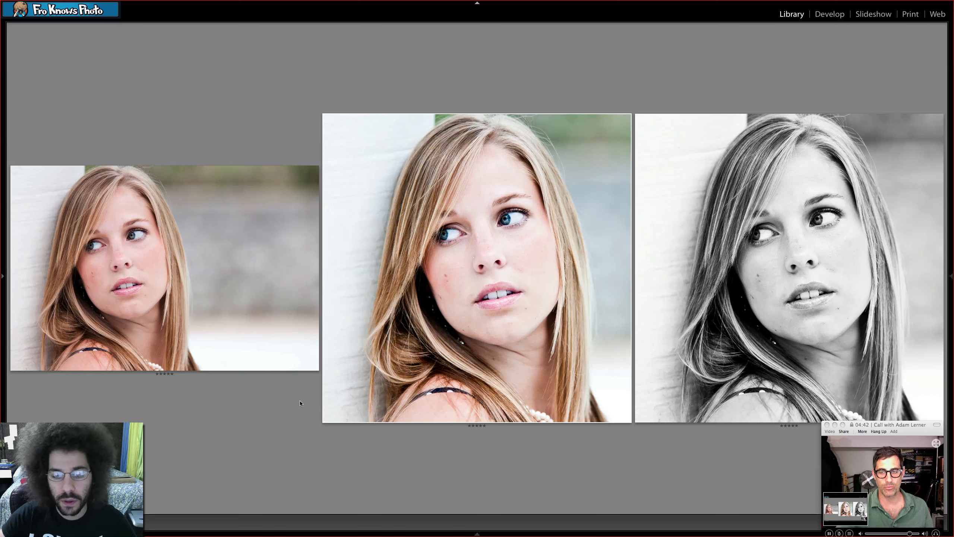
{"action": "double_click", "coordinate": [752, 236]}
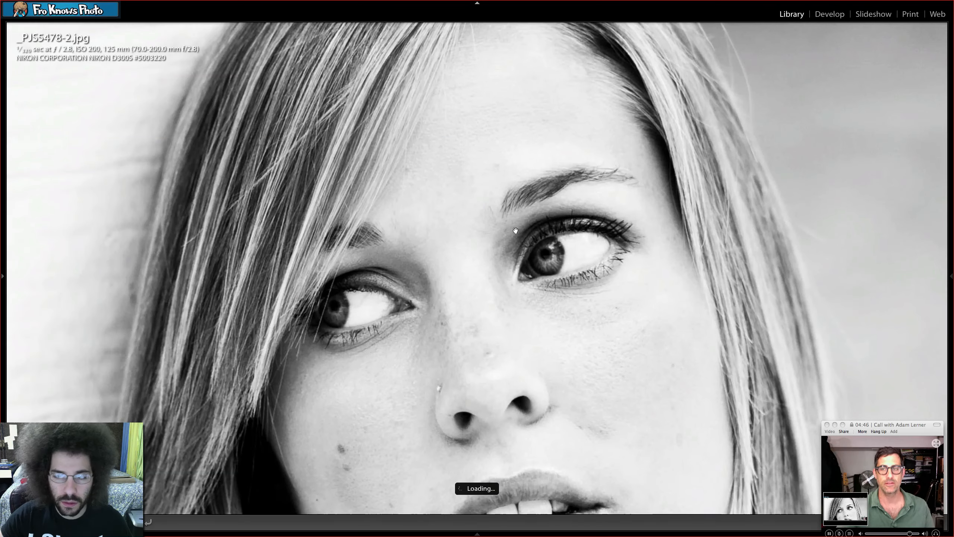
{"action": "key", "text": "n"}
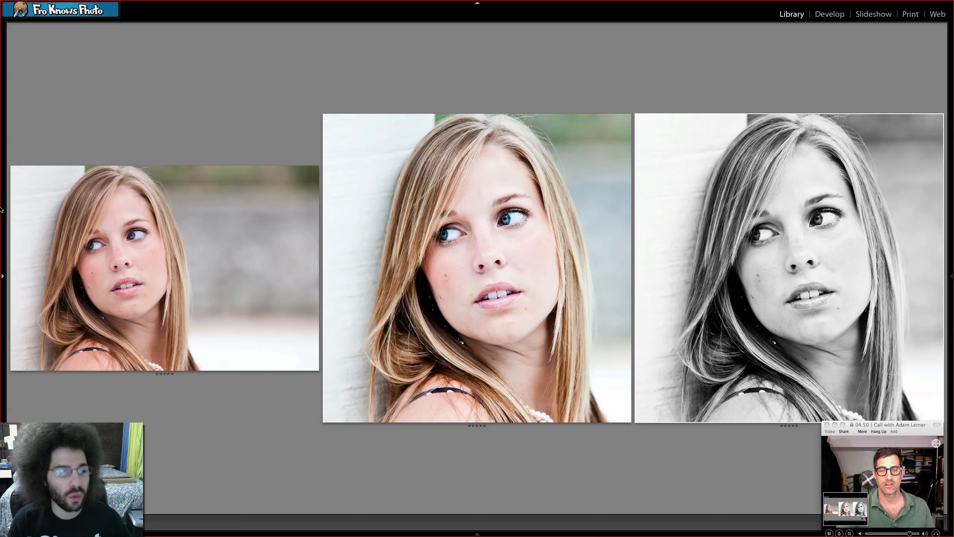
{"action": "double_click", "coordinate": [120, 214]}
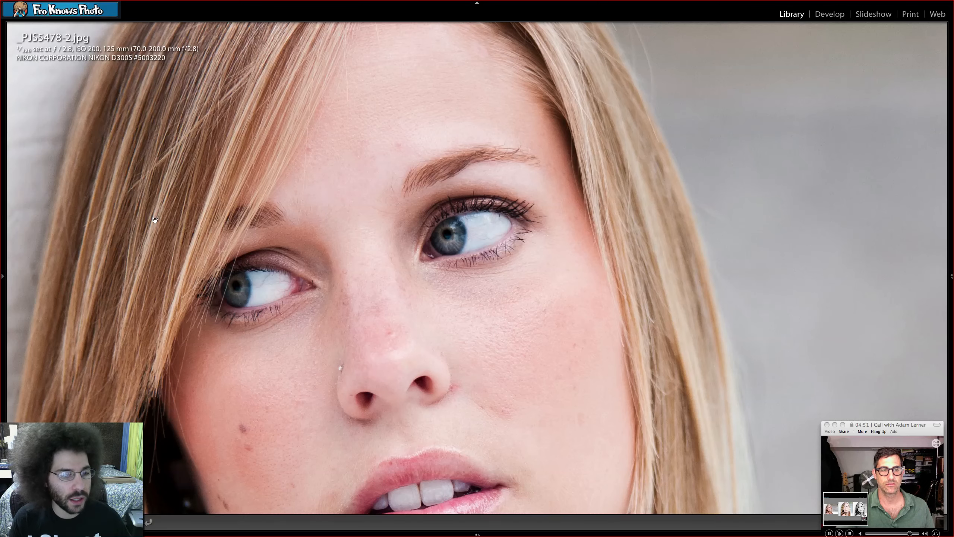
{"action": "left_click", "coordinate": [408, 244]}
{"action": "left_click", "coordinate": [414, 247]}
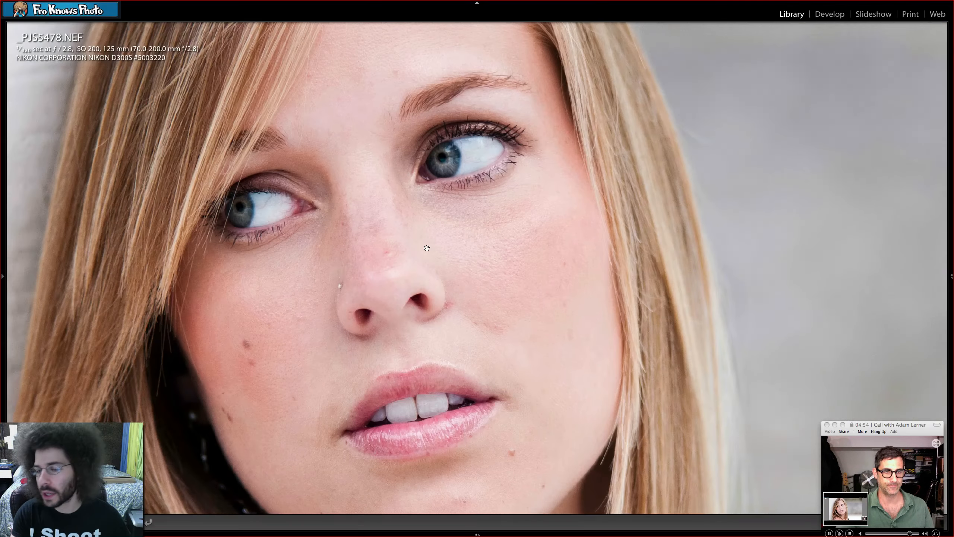
{"action": "key", "text": "n"}
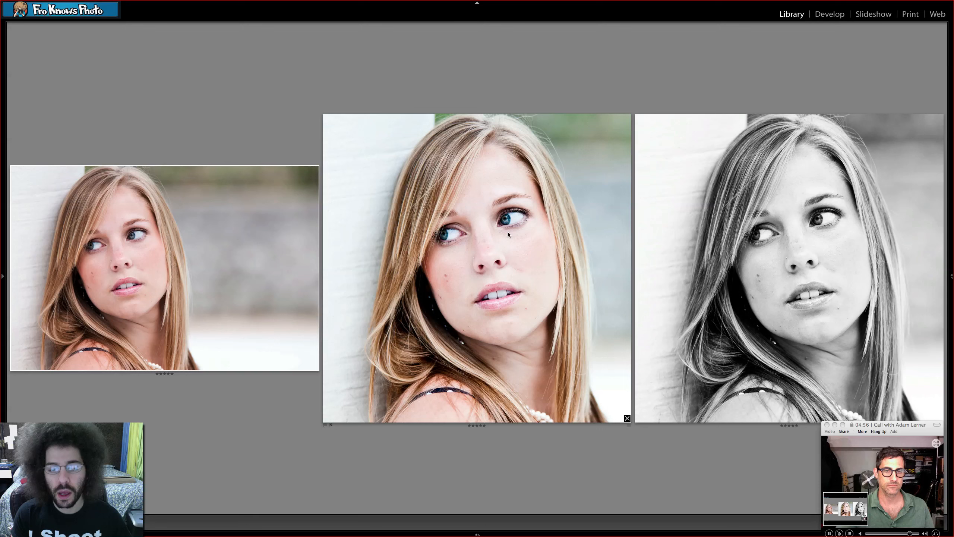